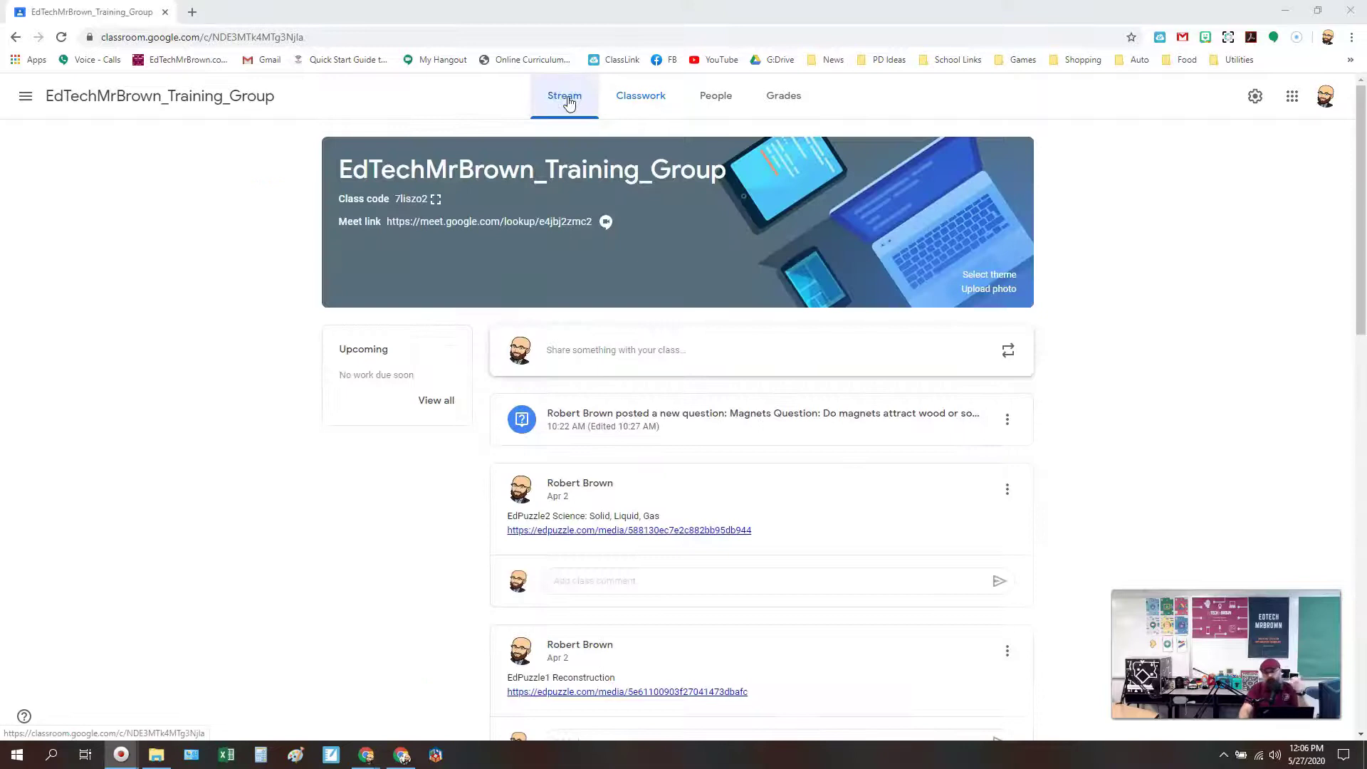
# Open the student work page of the Washington DC Assignment from Classwork and look through the student list.
pyautogui.click(638, 105)
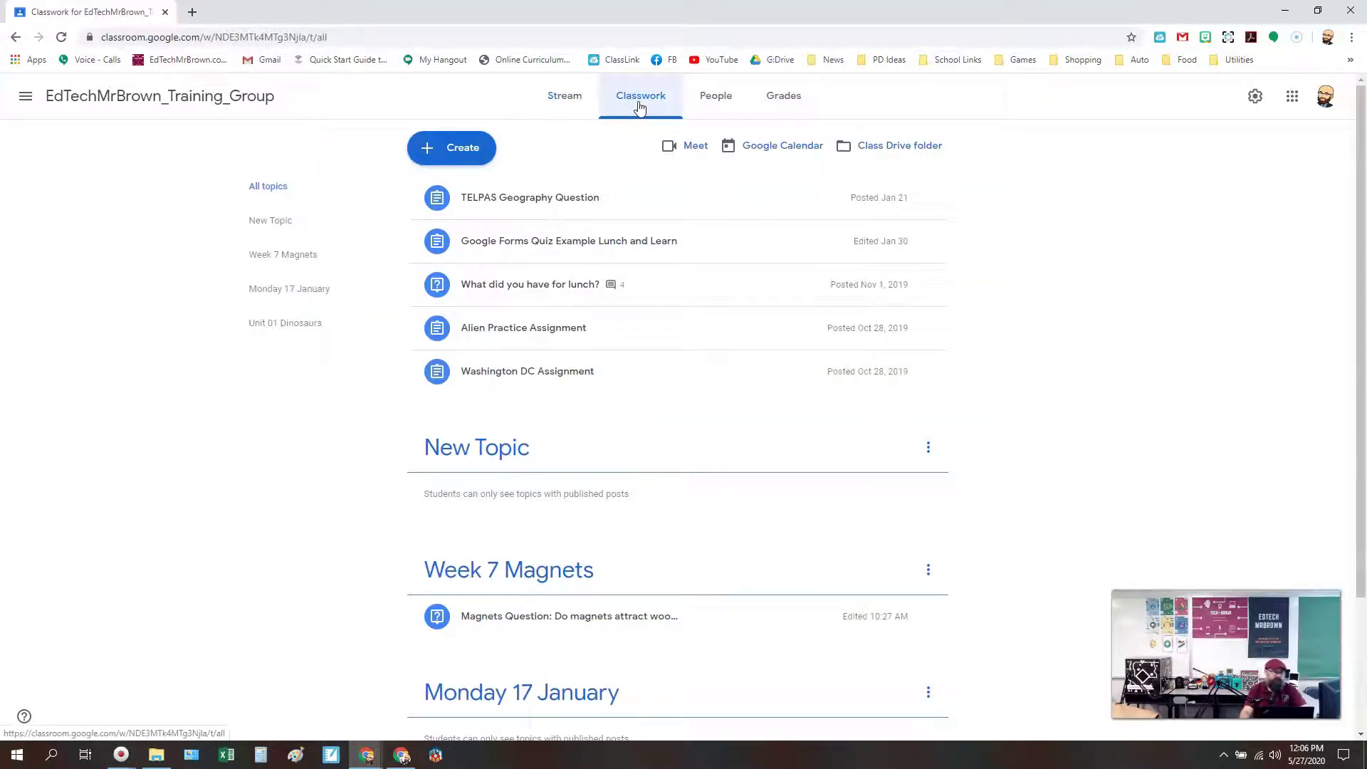
pyautogui.click(517, 379)
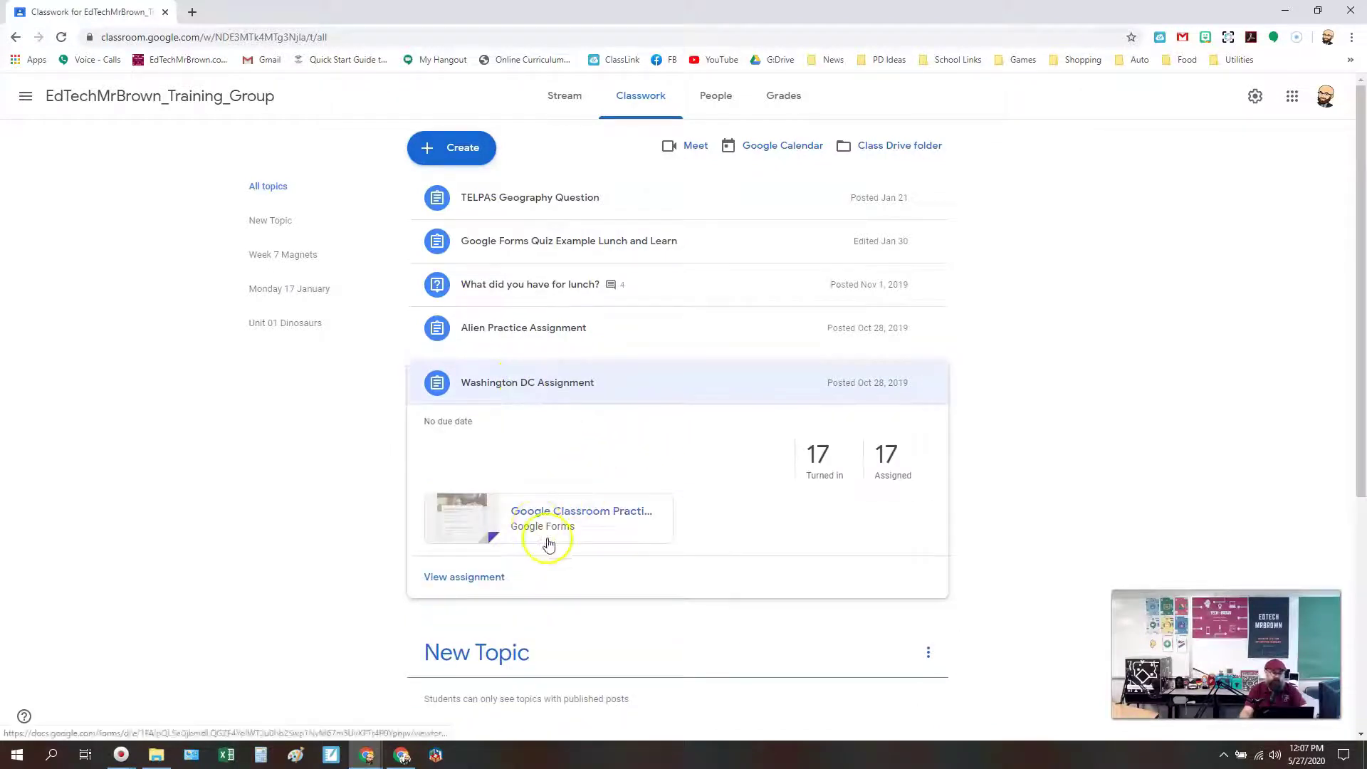
pyautogui.click(445, 578)
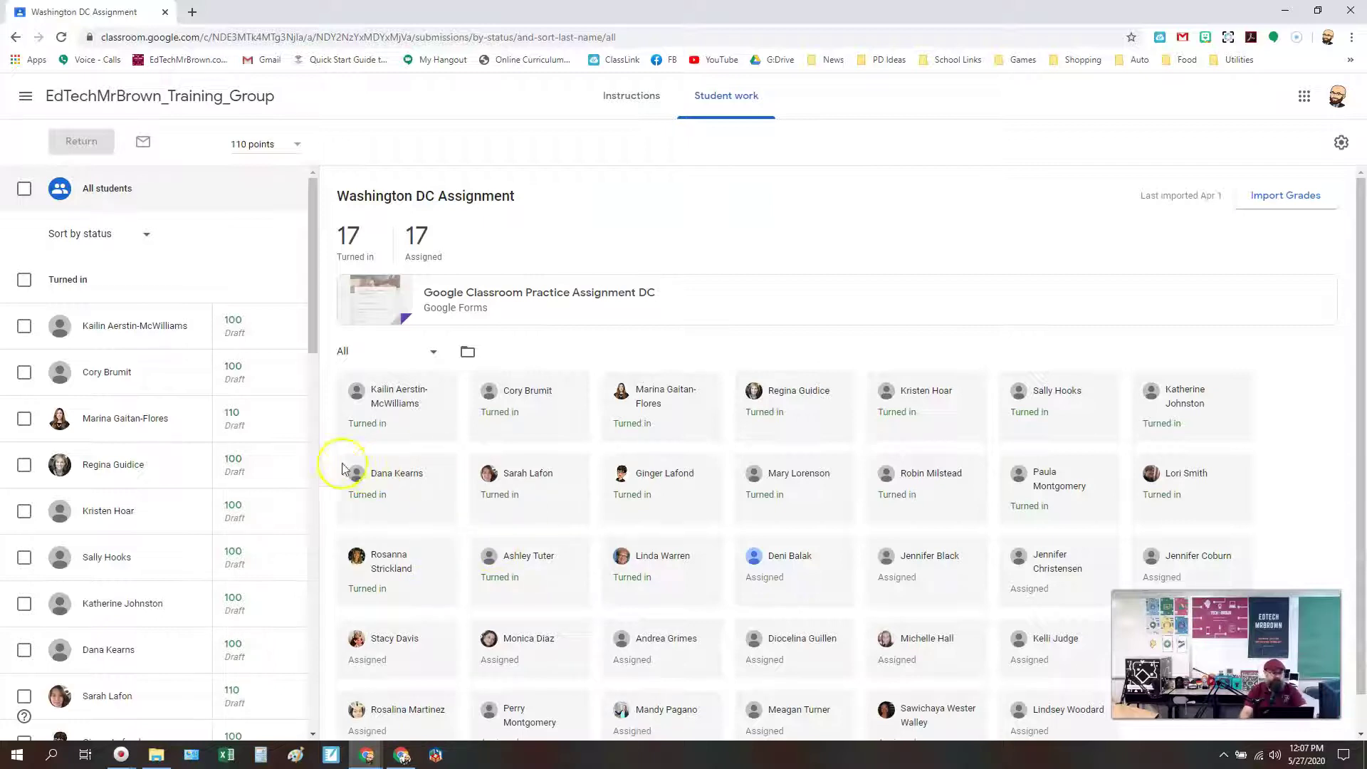
pyautogui.scroll(-10, 196, 380)
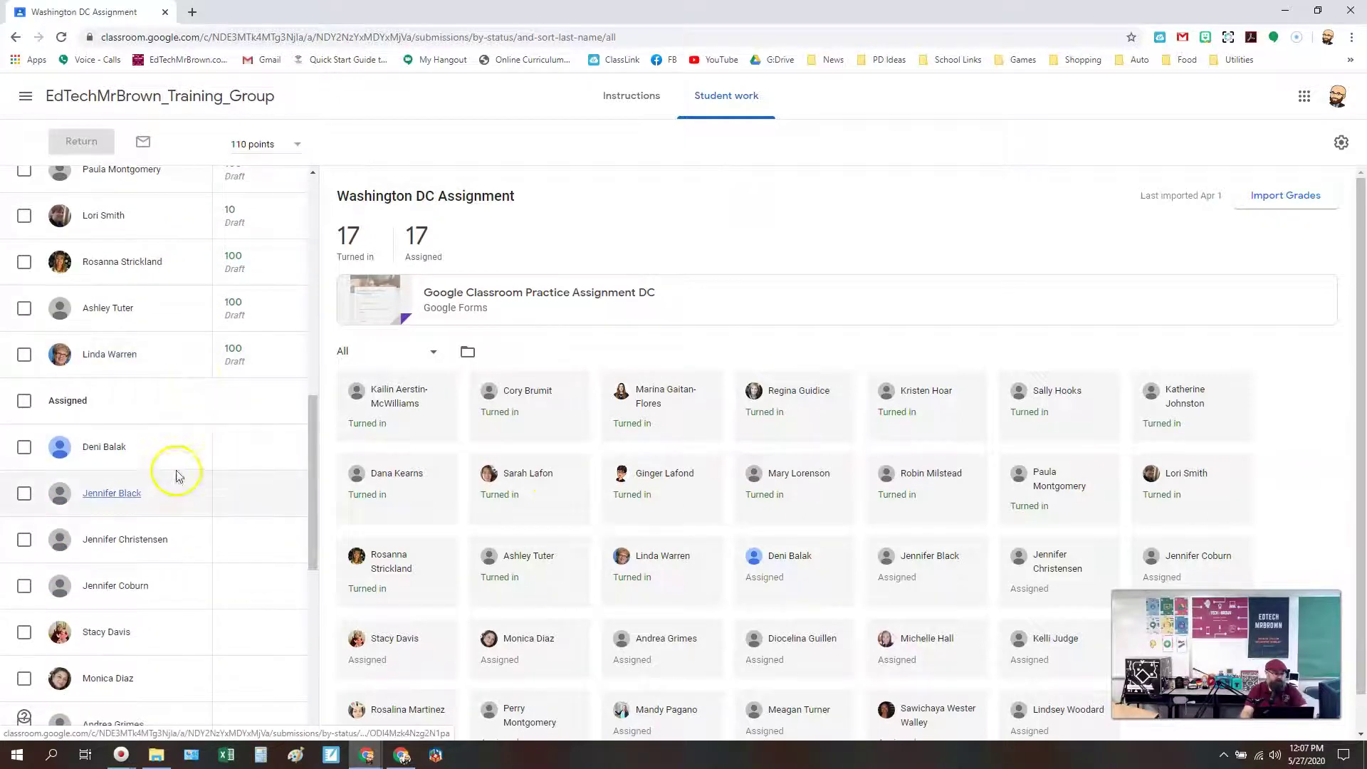
pyautogui.scroll(-5, 193, 463)
pyautogui.scroll(-4, 194, 465)
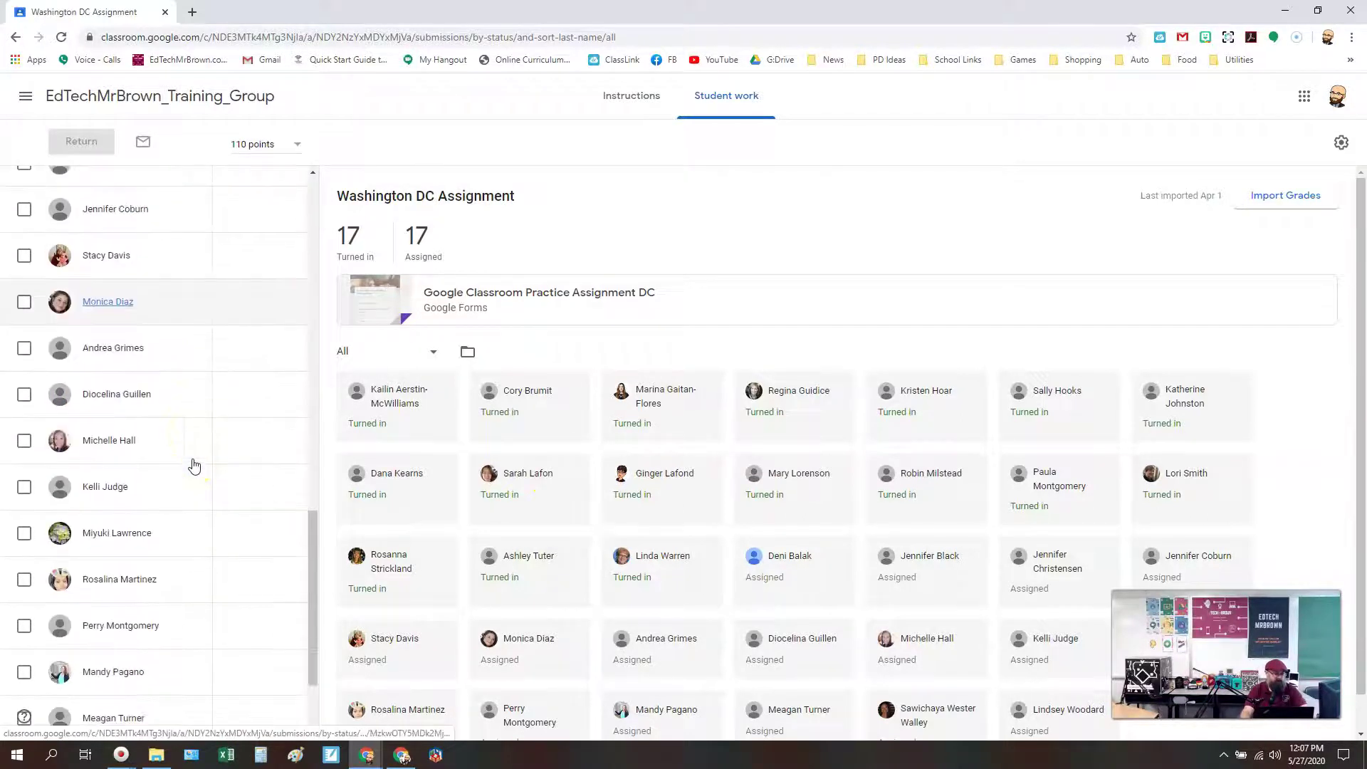
pyautogui.scroll(6, 194, 465)
pyautogui.scroll(10, 194, 465)
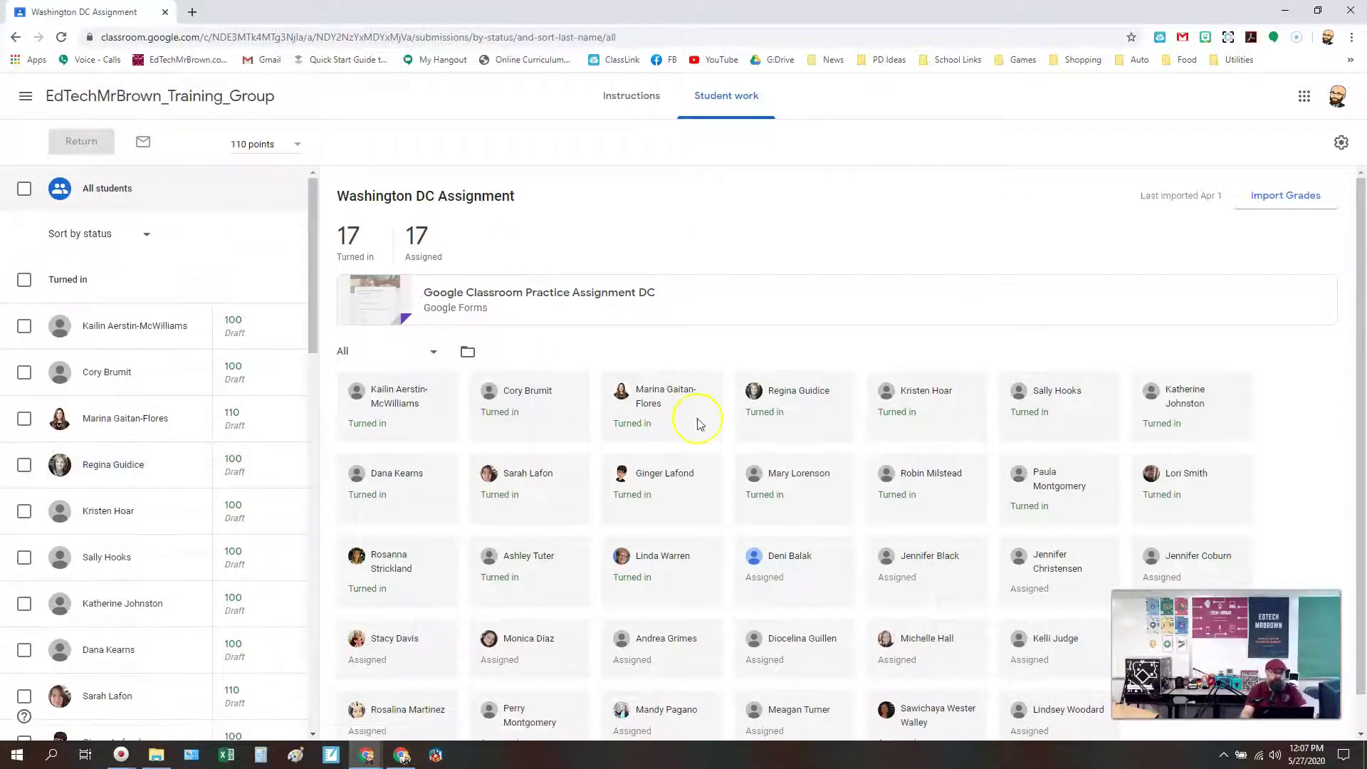
# Import the form's grades into the Washington DC Assignment and check the draft scores in the student list.
pyautogui.click(1286, 210)
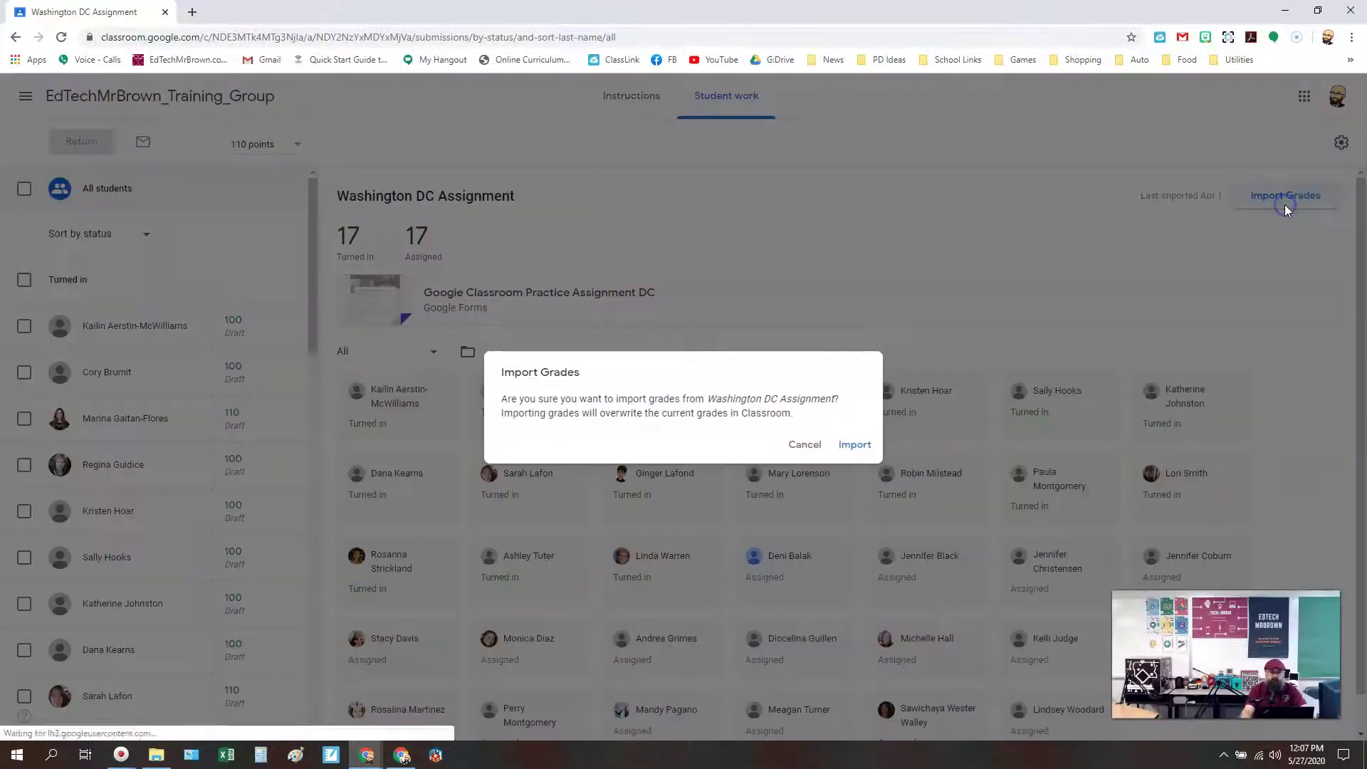
pyautogui.click(863, 449)
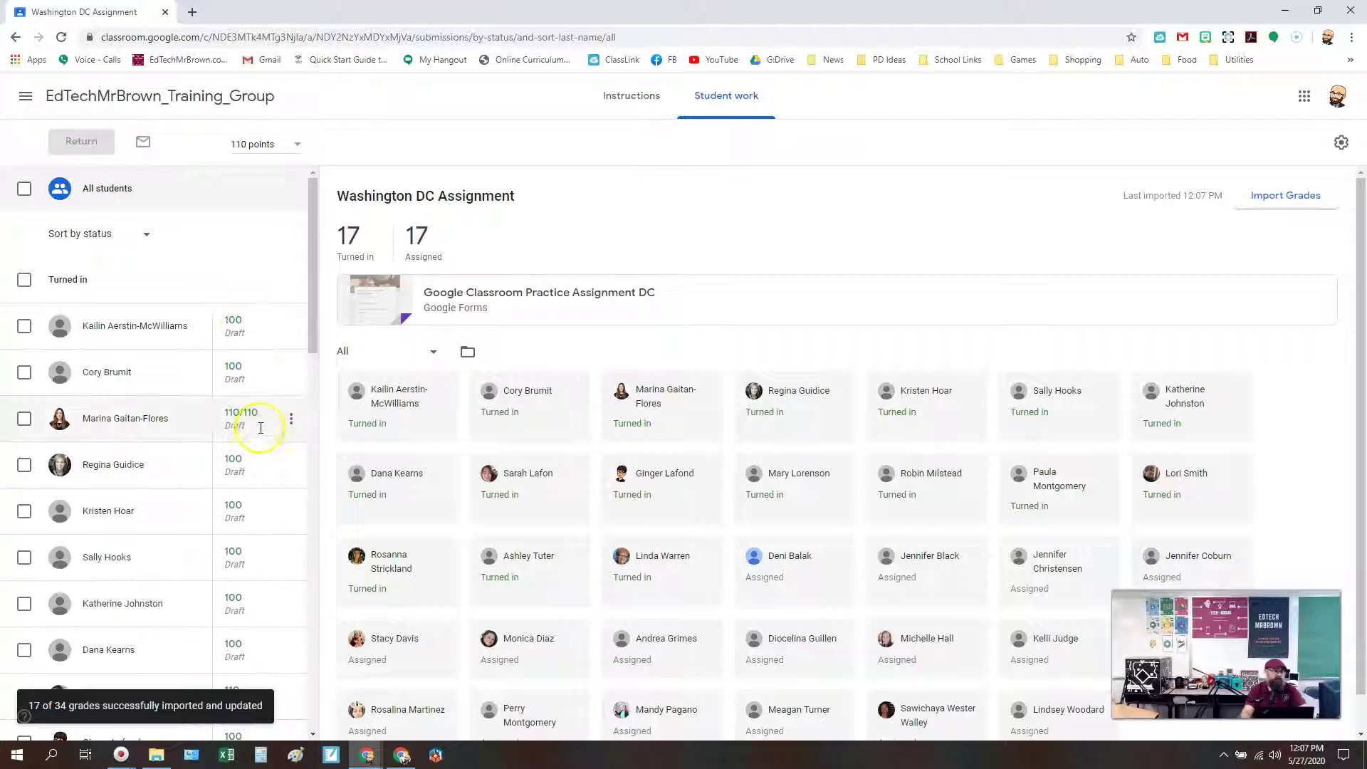
pyautogui.scroll(-9, 260, 424)
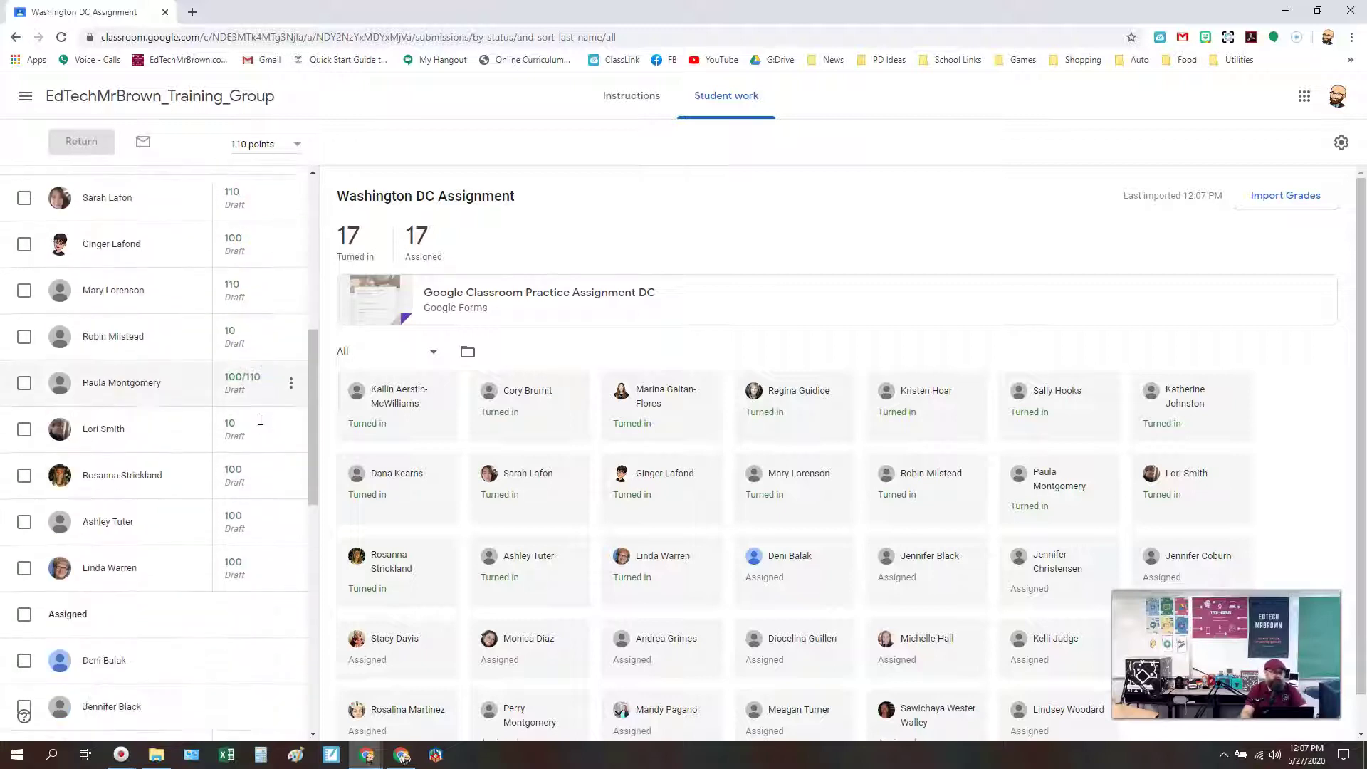
pyautogui.scroll(-8, 260, 419)
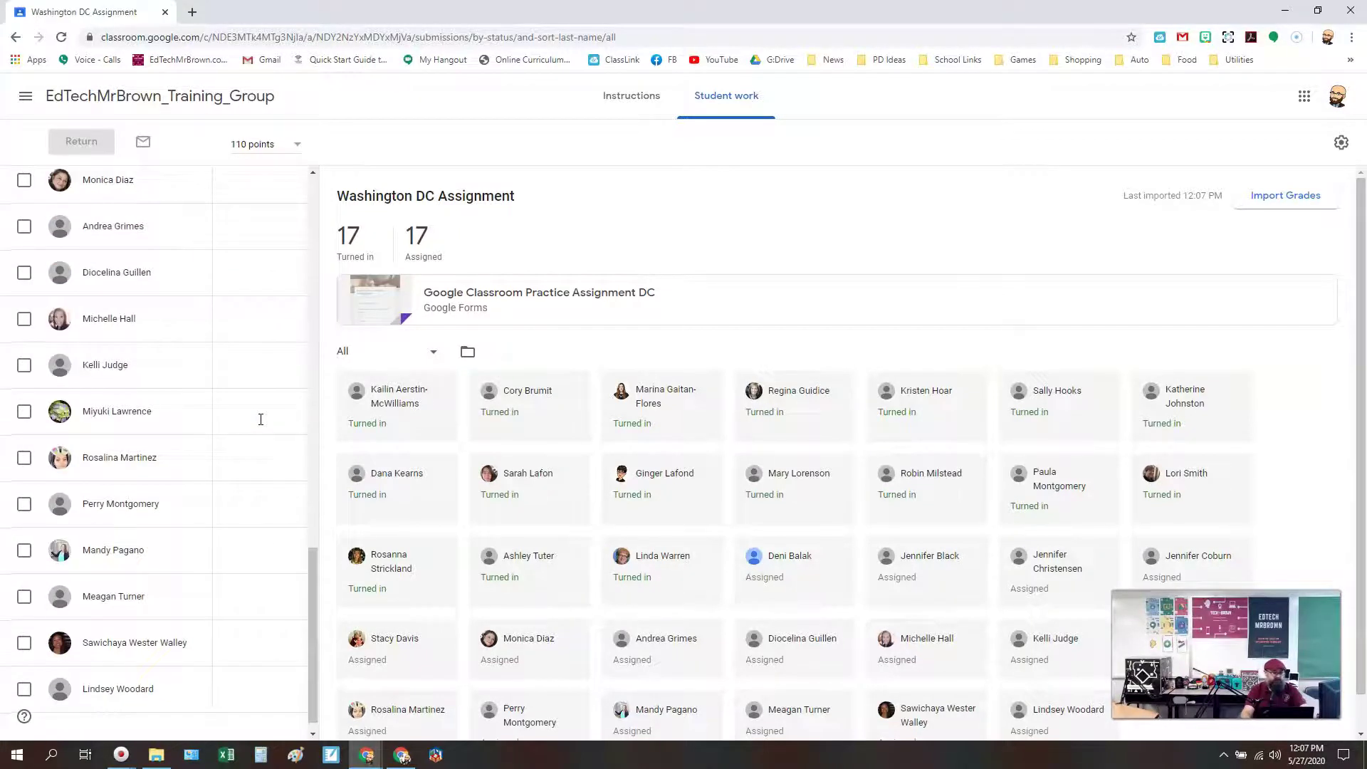
pyautogui.scroll(10, 261, 420)
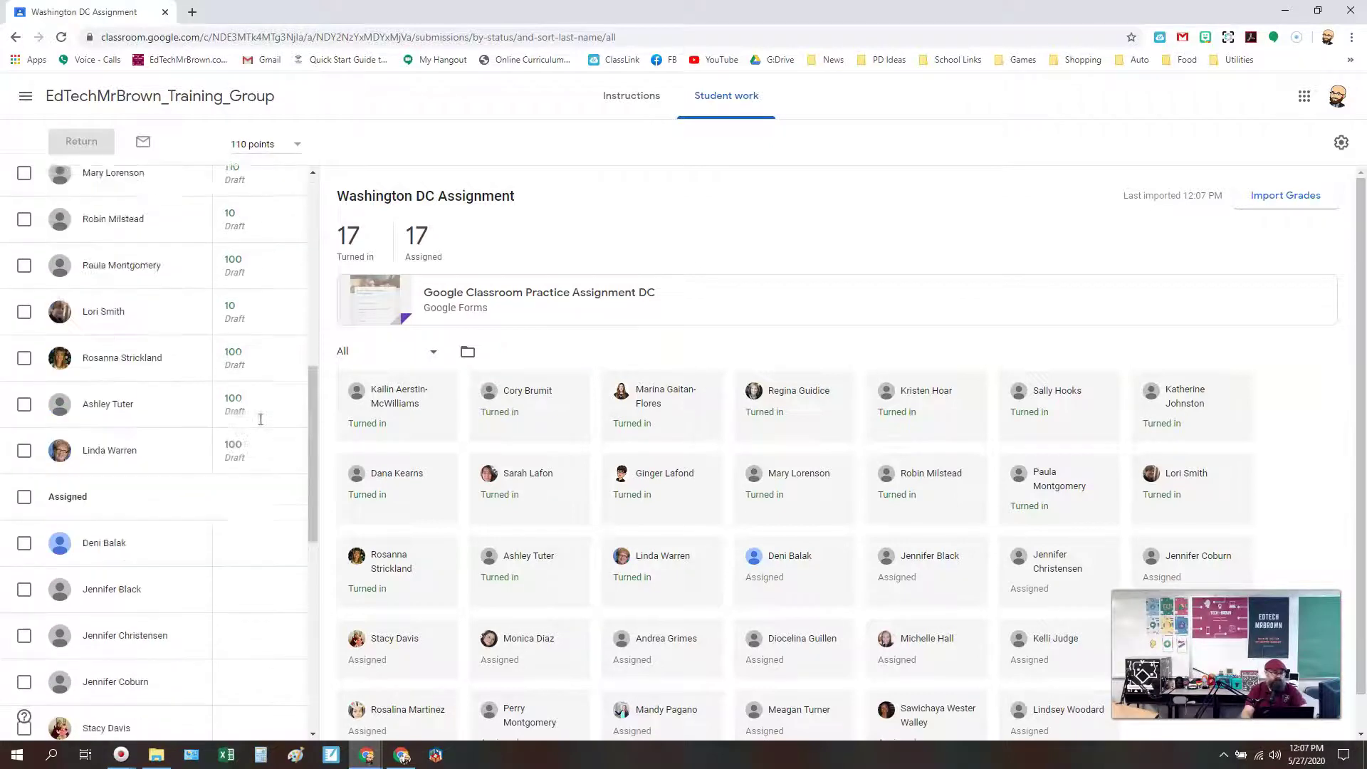
pyautogui.scroll(5, 260, 419)
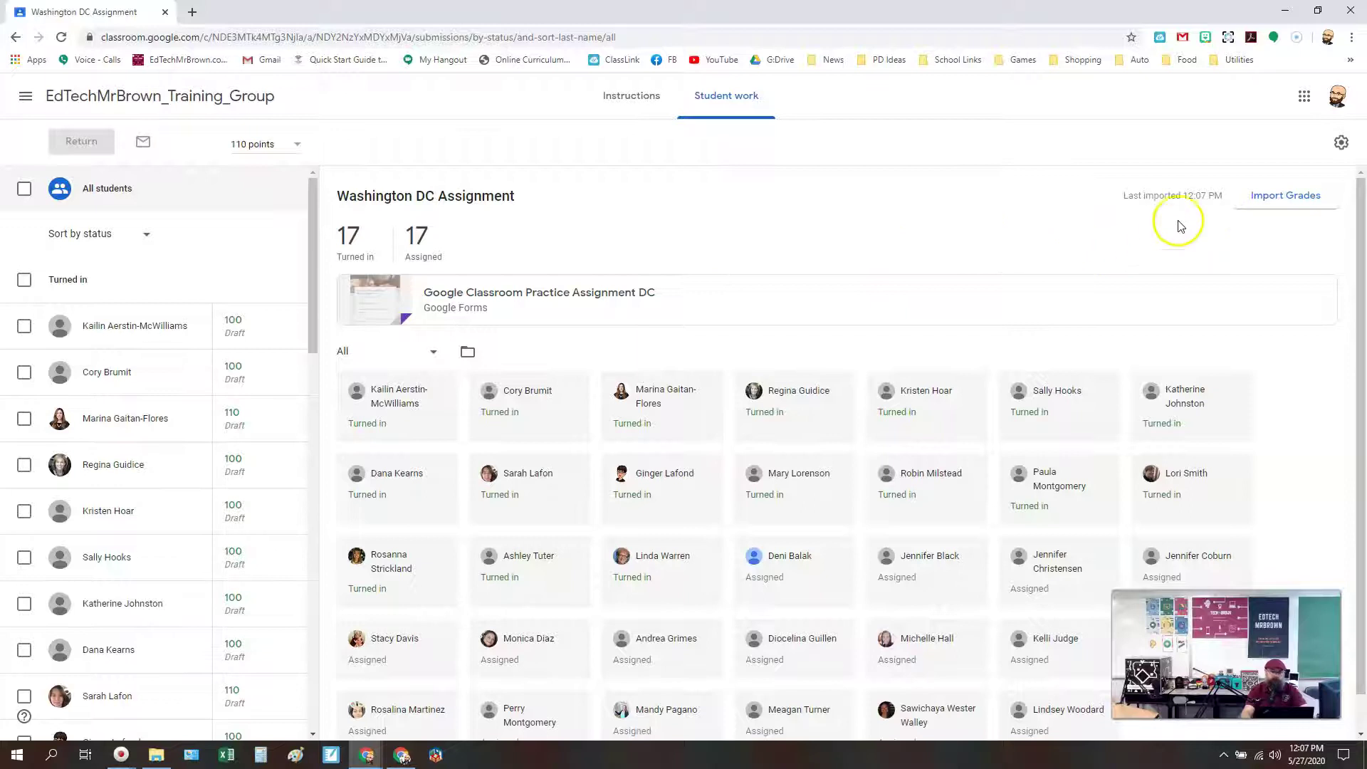
# Return to the class's Classwork and open the student work page of the Alien Practice Assignment.
pyautogui.click(136, 103)
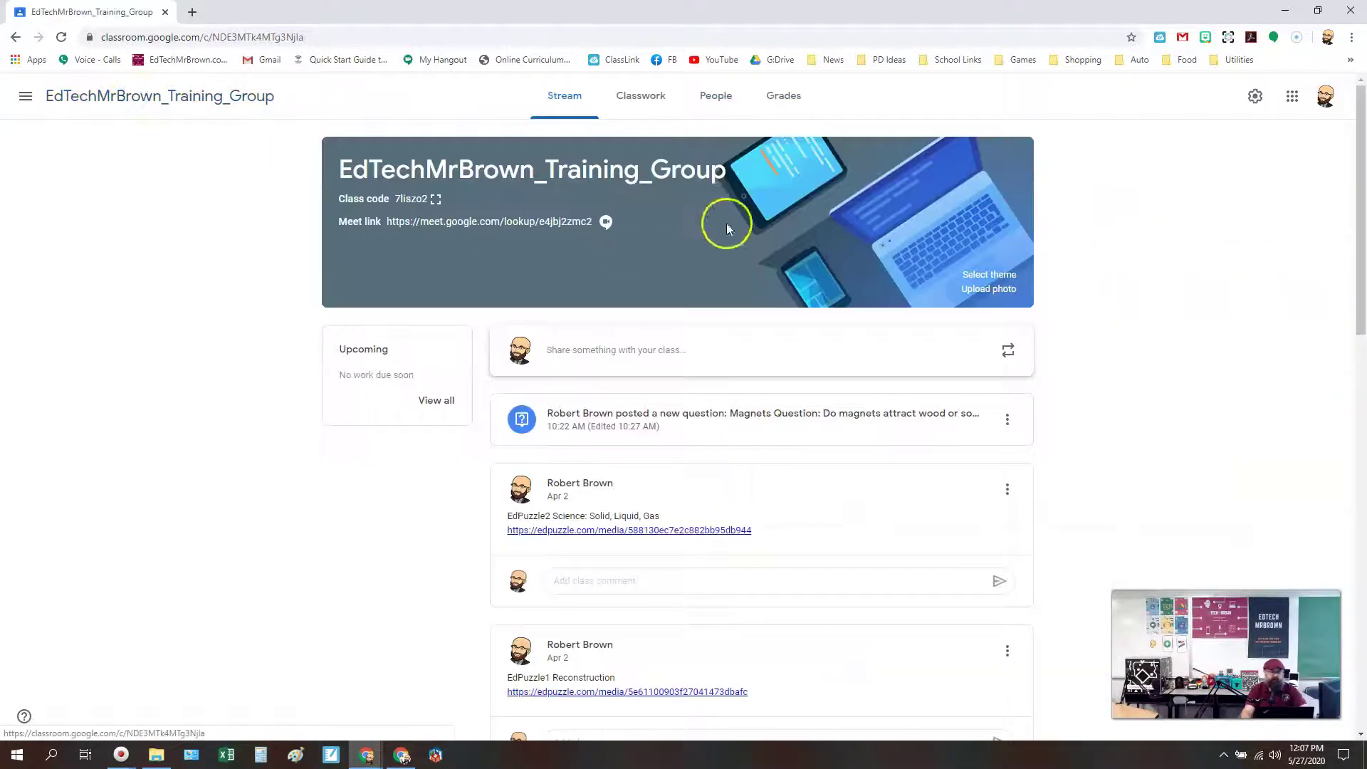
pyautogui.click(646, 98)
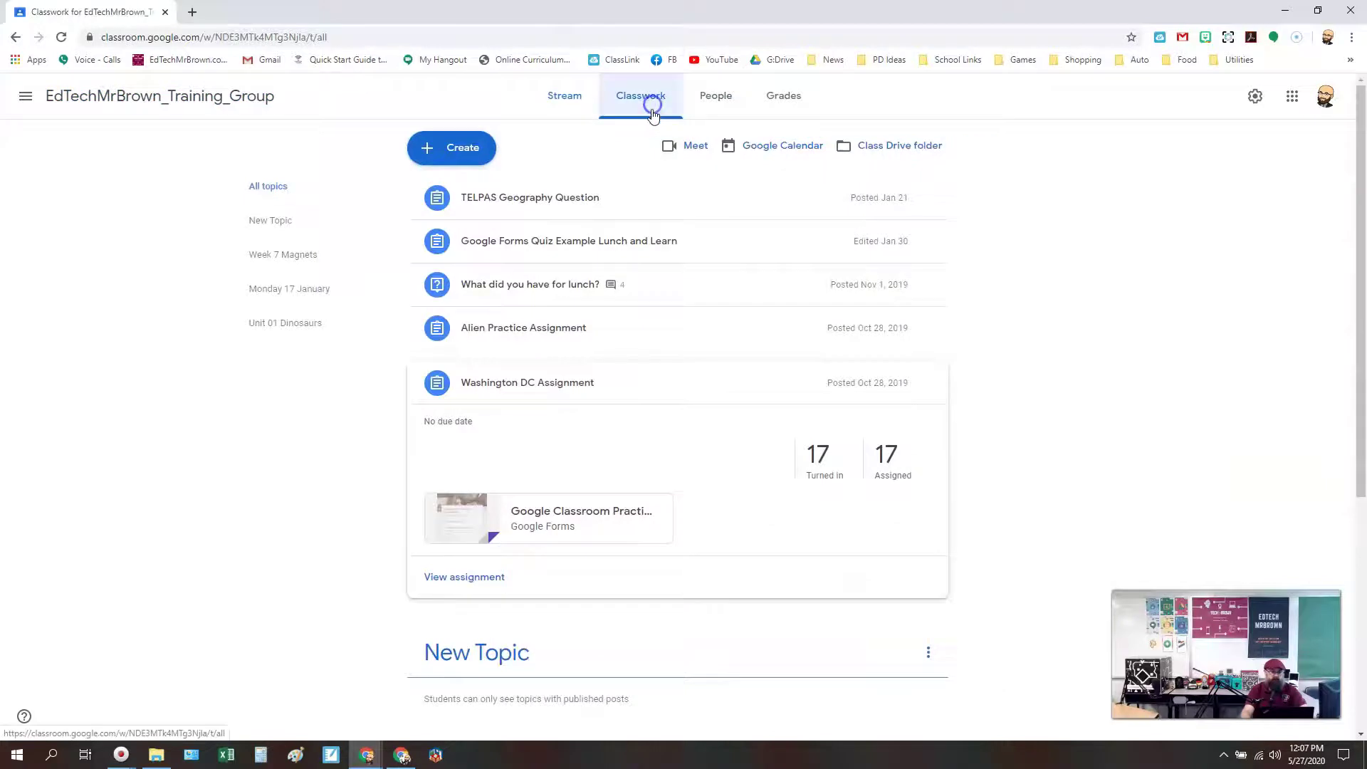
pyautogui.click(507, 337)
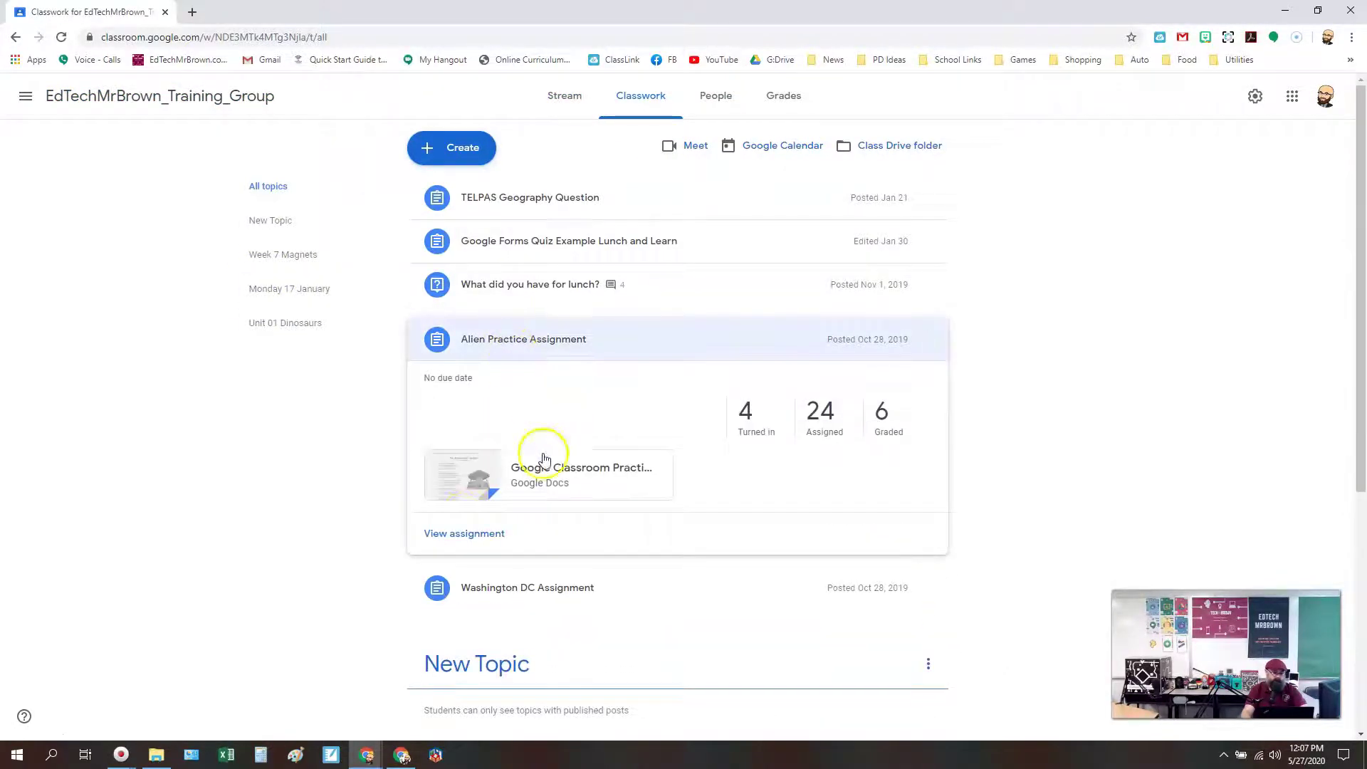
pyautogui.click(453, 535)
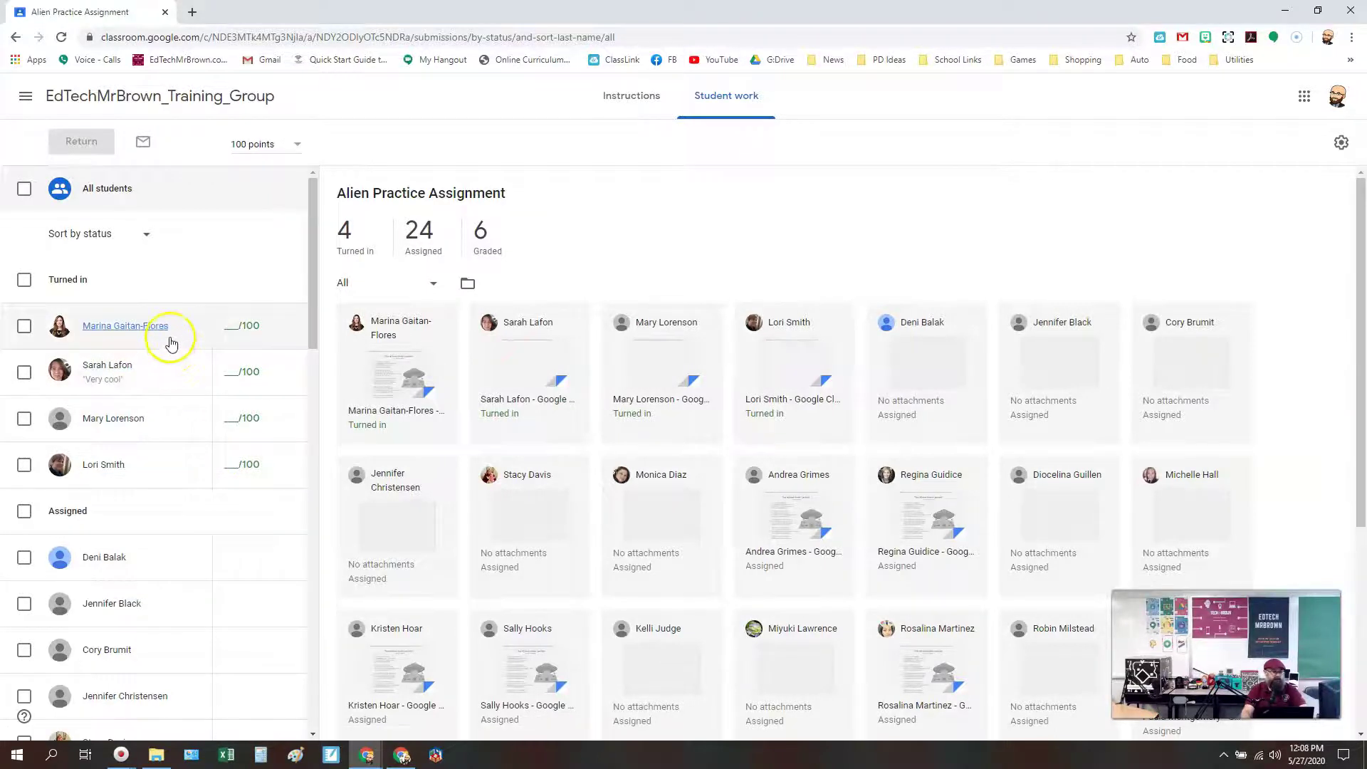
# Open the first turned-in student's document, review the answer and enter a grade of 100 out of 100.
pyautogui.click(159, 335)
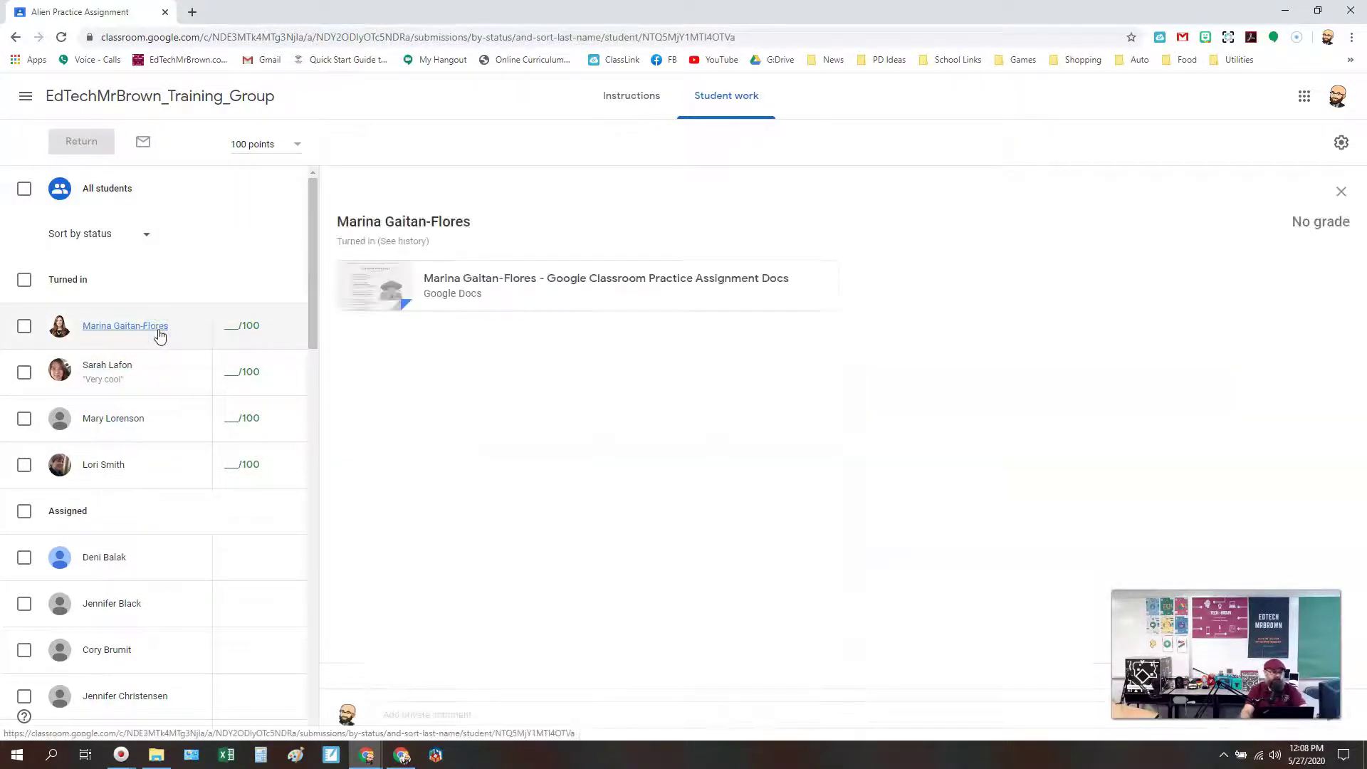
pyautogui.click(519, 289)
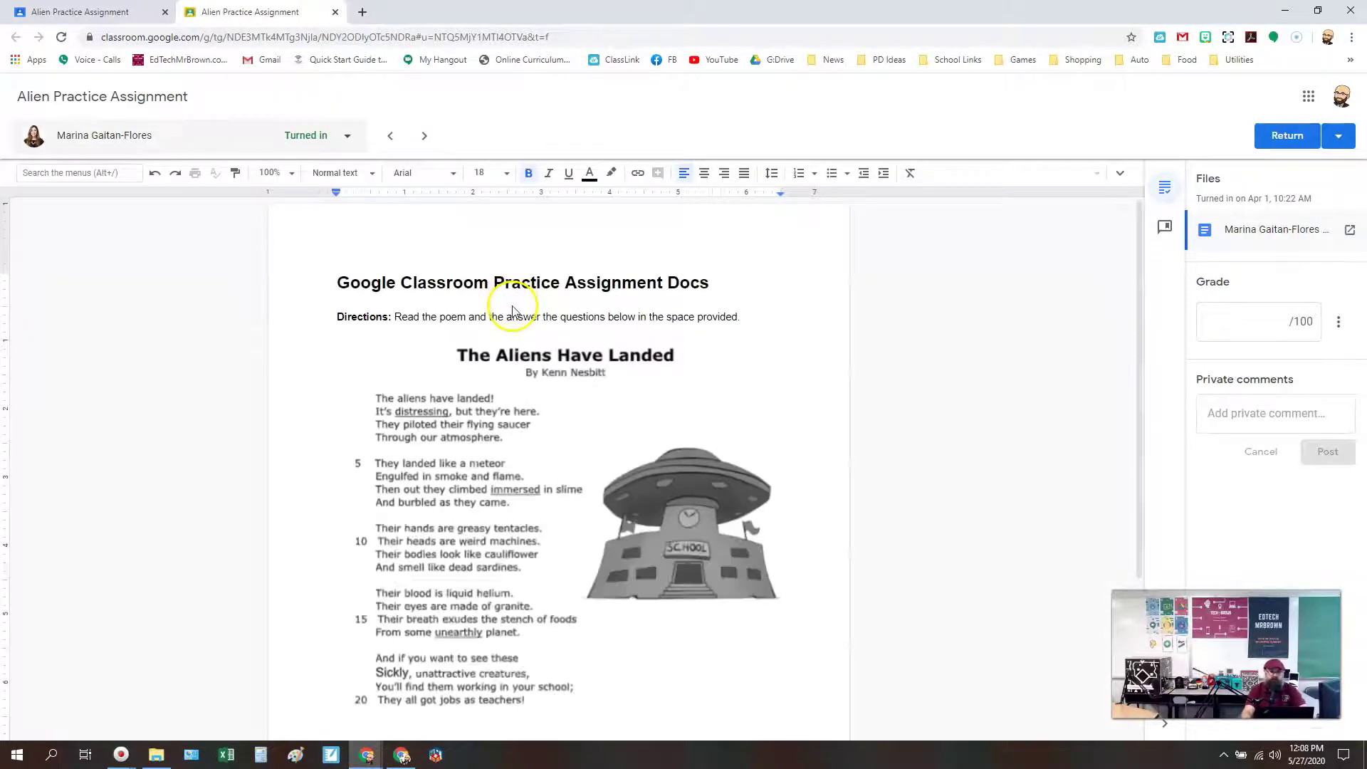
pyautogui.scroll(-3, 519, 312)
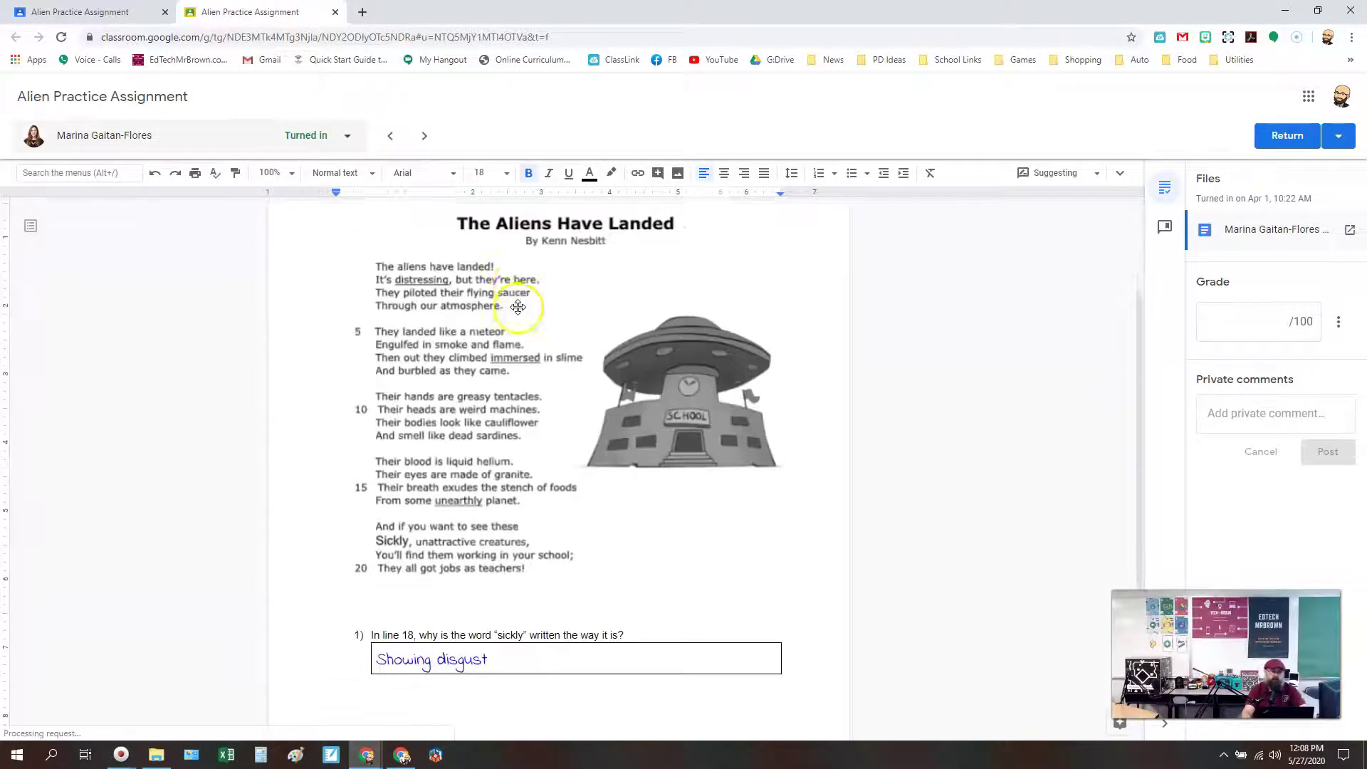
pyautogui.scroll(3, 519, 309)
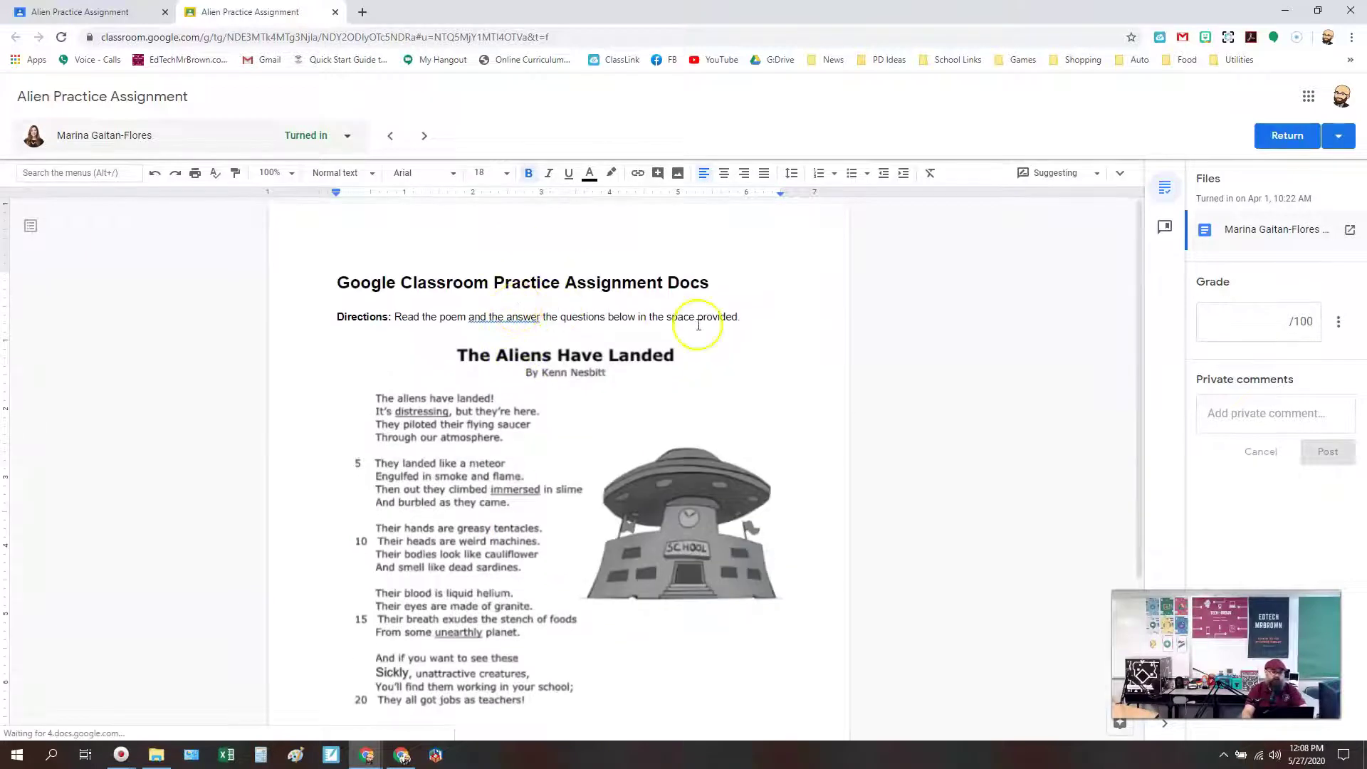
pyautogui.click(1259, 326)
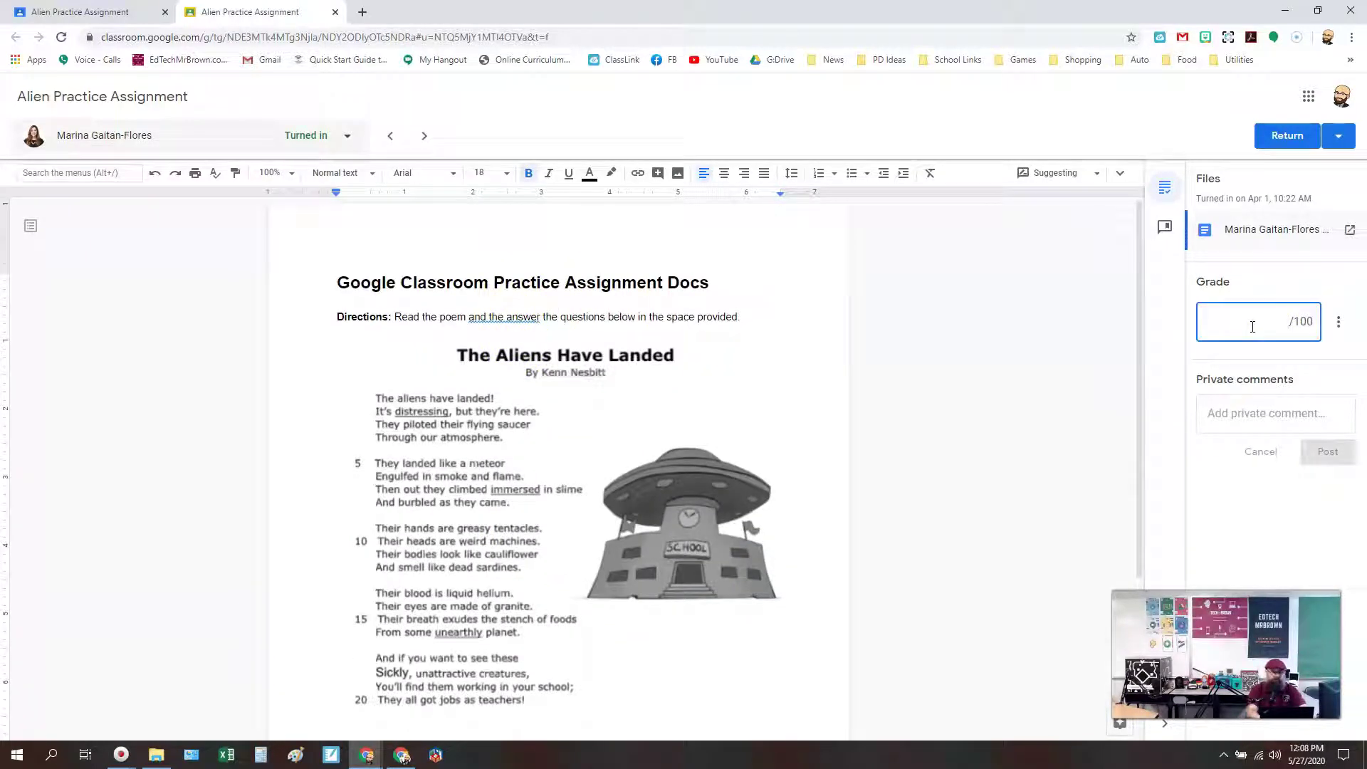
pyautogui.press('Tab')
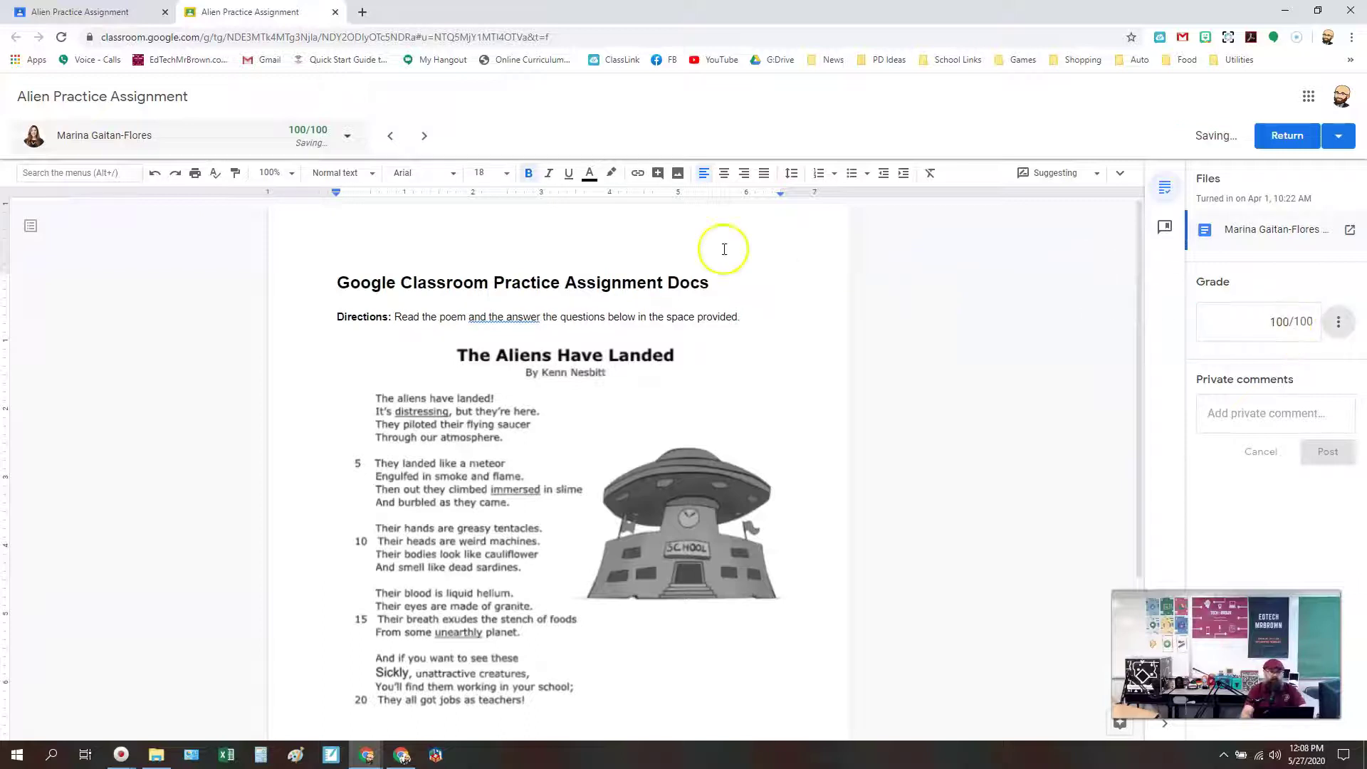
# Move on to the next student's document, grade its blank answer 0 out of 100, and close the grading view.
pyautogui.click(426, 139)
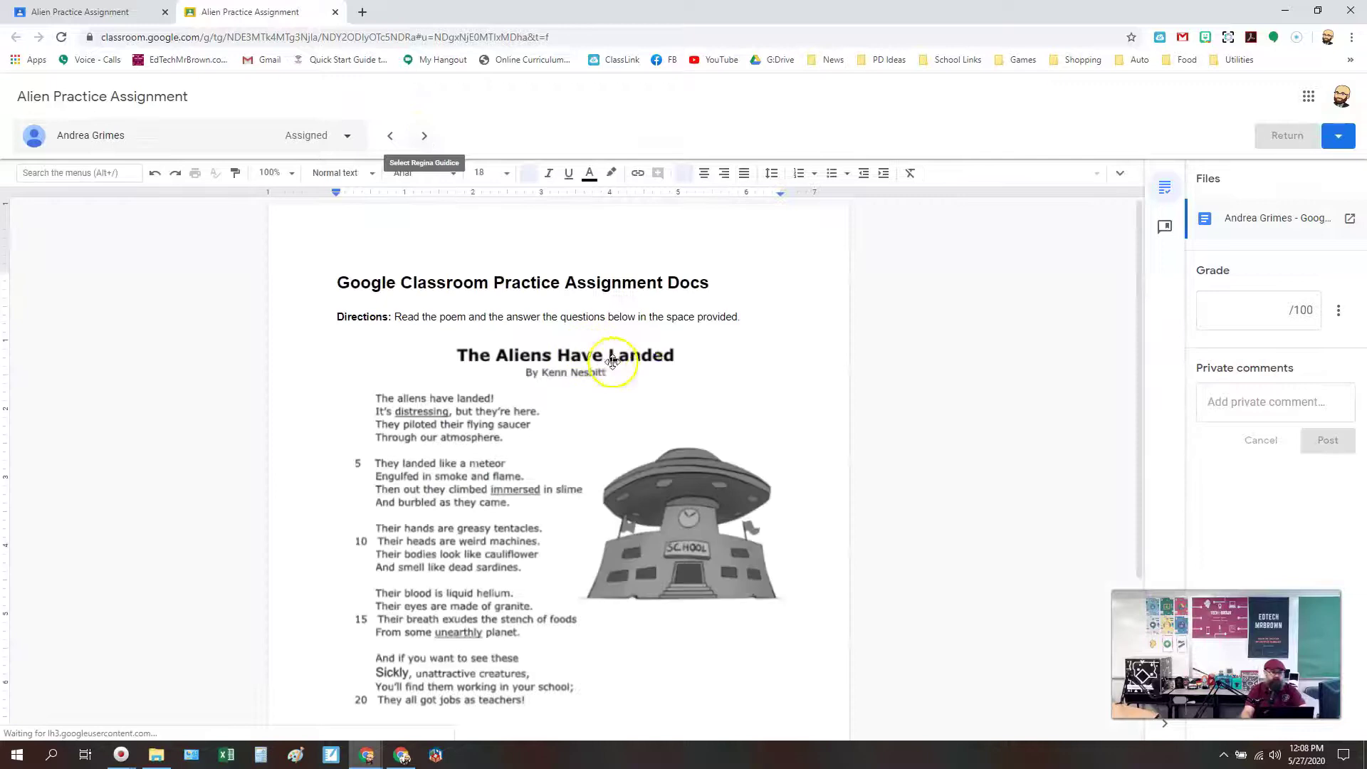
pyautogui.scroll(-3, 678, 379)
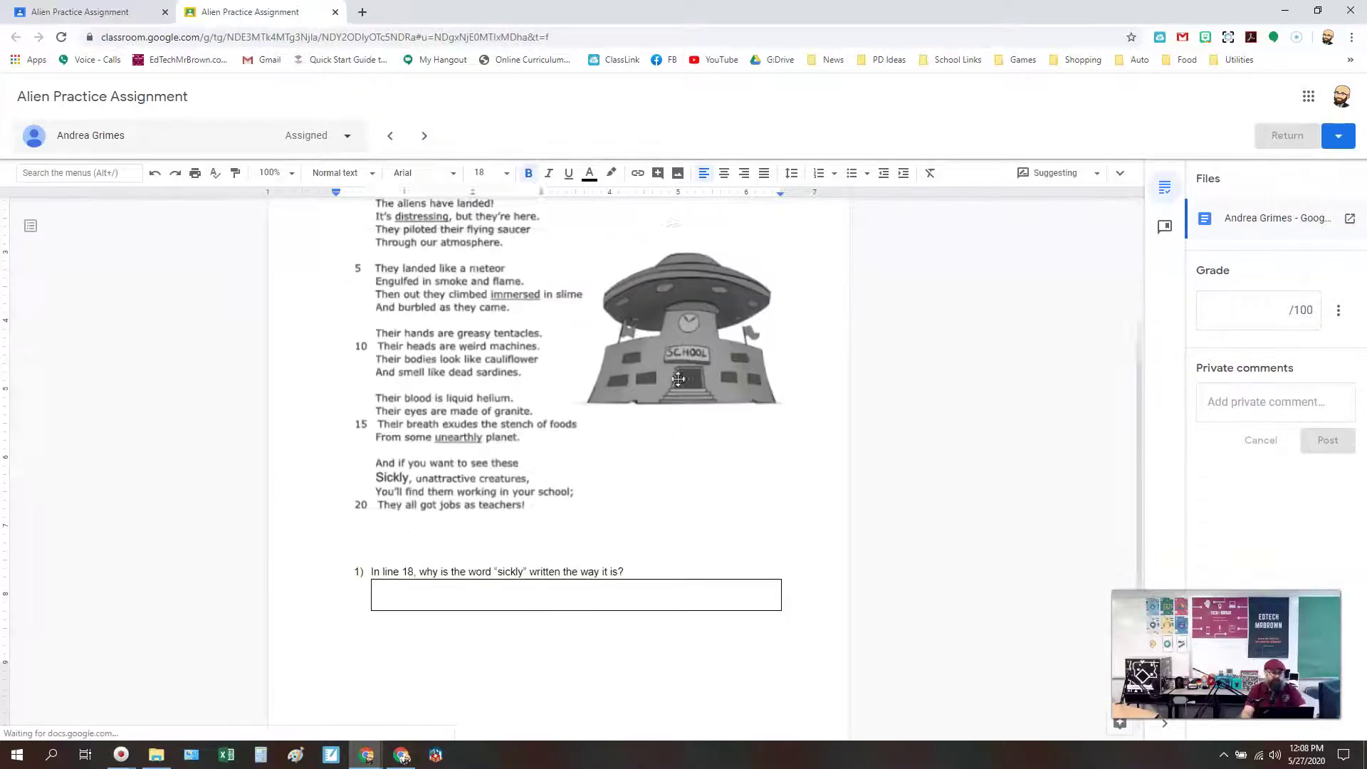
pyautogui.scroll(3, 677, 379)
pyautogui.click(1218, 319)
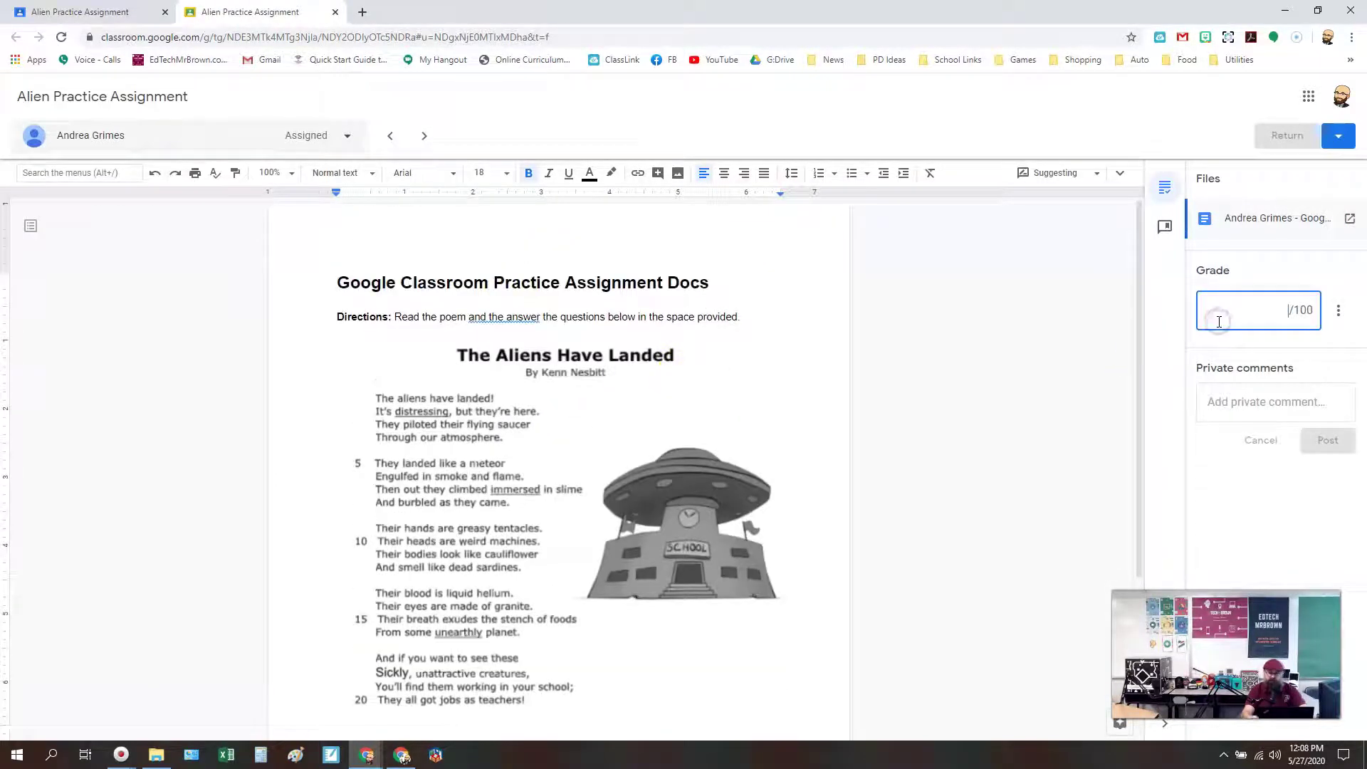
pyautogui.write('0')
pyautogui.press('Tab')
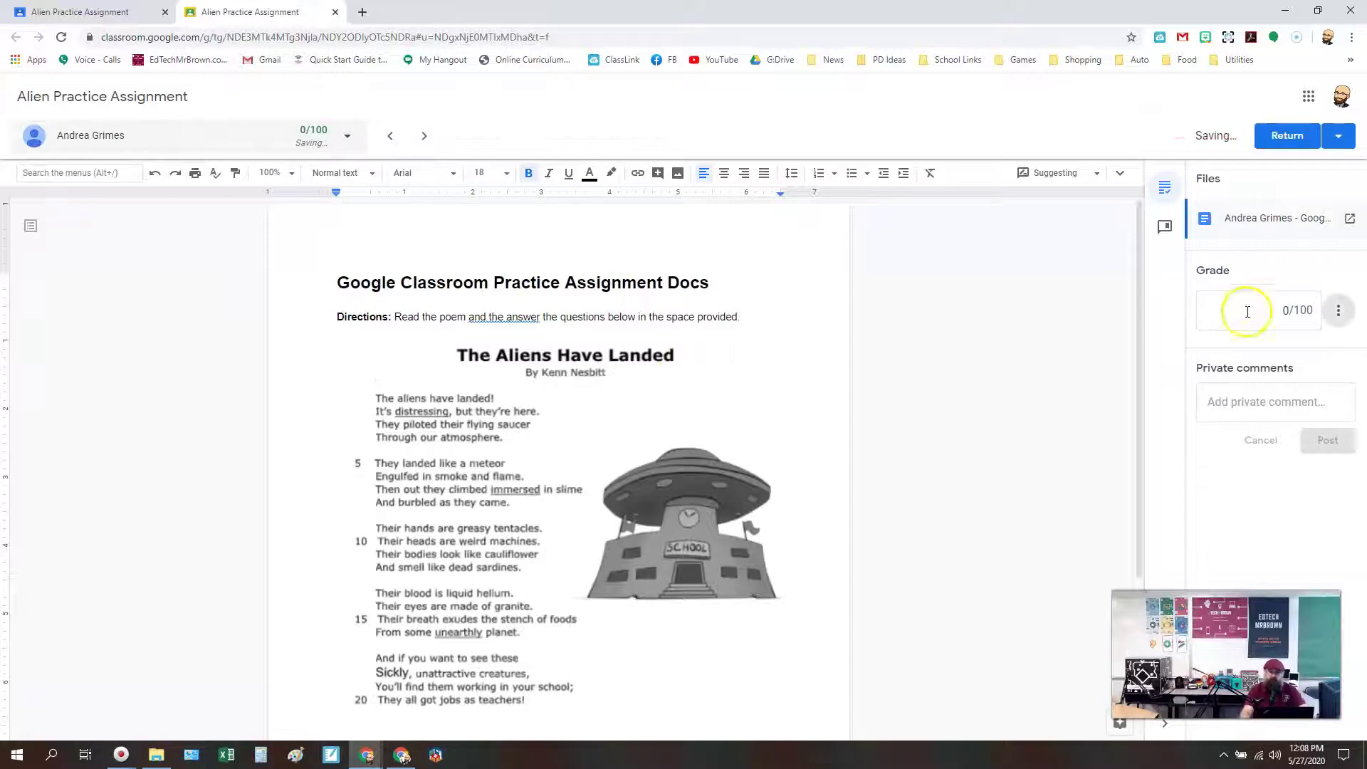
pyautogui.click(414, 139)
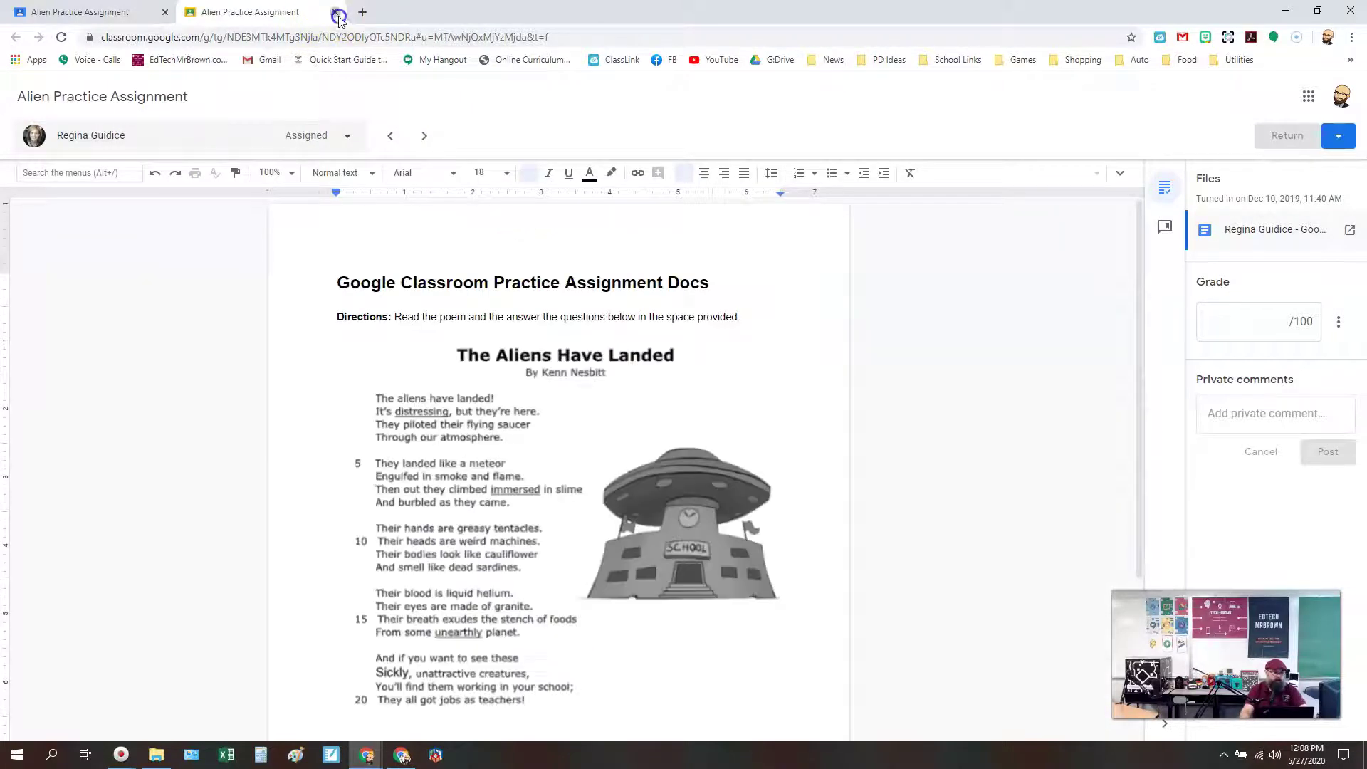
pyautogui.click(336, 12)
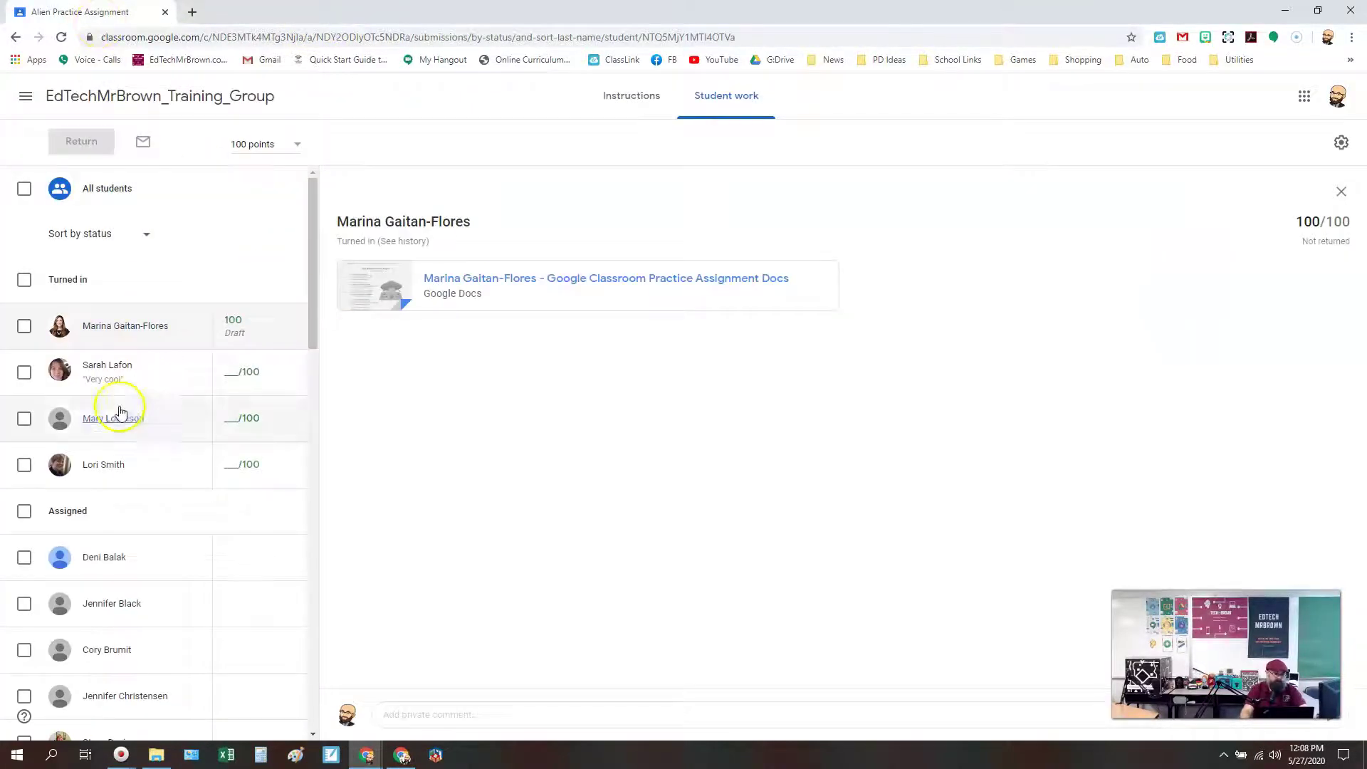
# Open the second turned-in student's document, grade it 100 out of 100, and return to the student list.
pyautogui.click(155, 377)
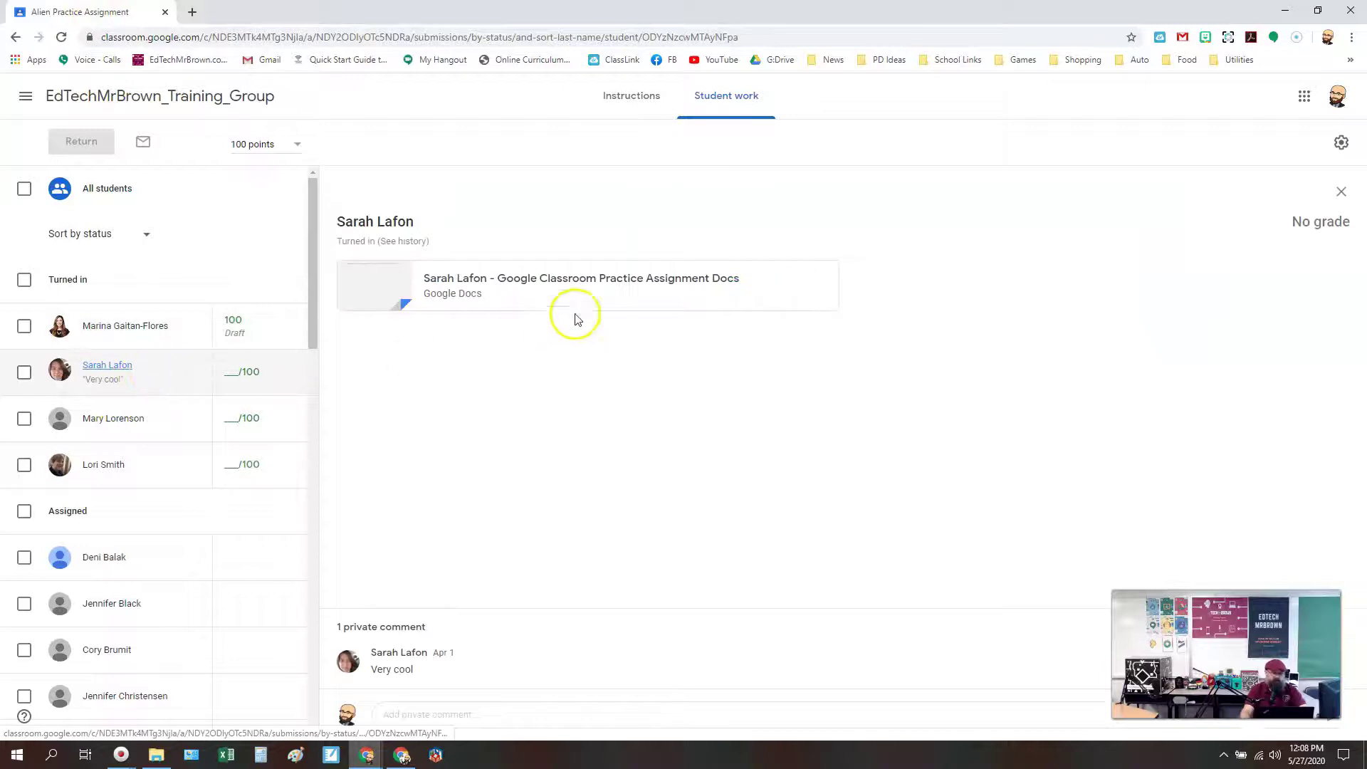
pyautogui.click(610, 284)
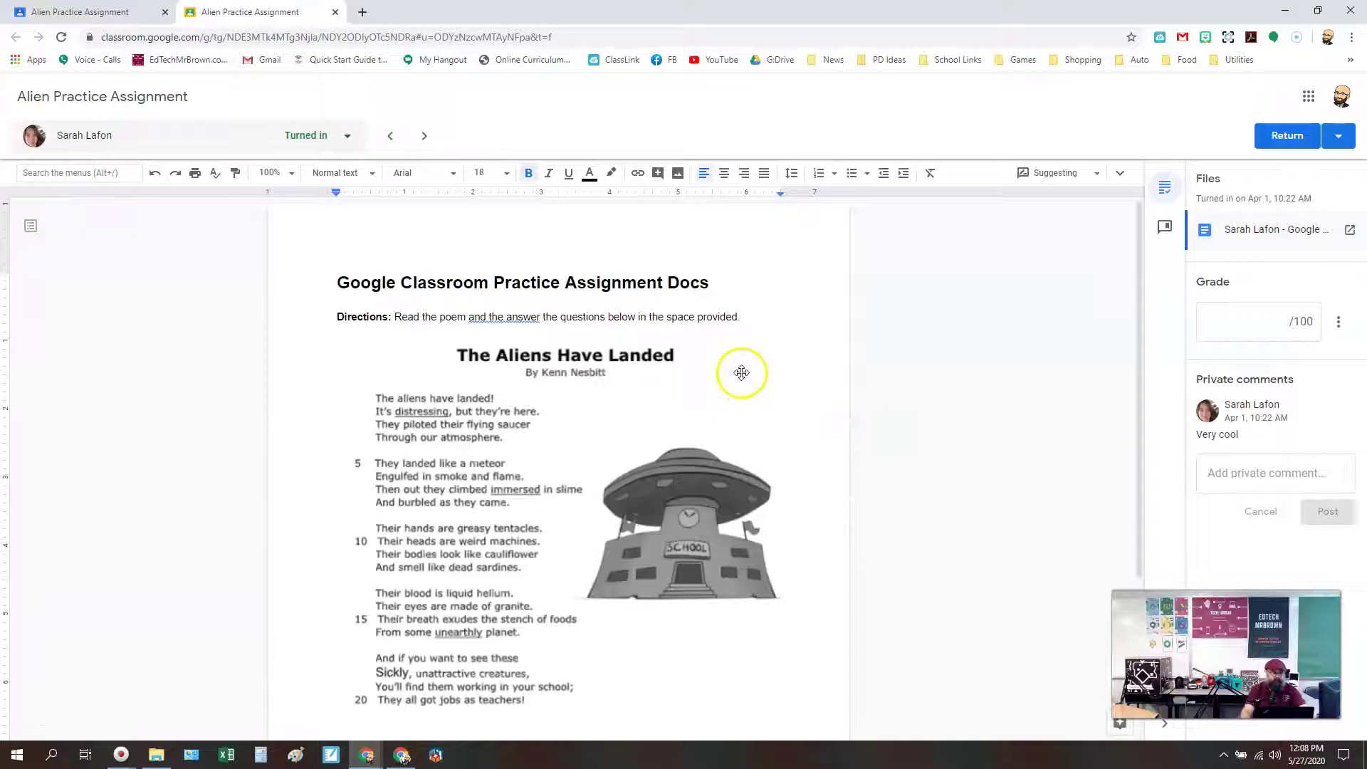
pyautogui.scroll(-3, 741, 373)
pyautogui.scroll(3, 741, 373)
pyautogui.click(1221, 323)
pyautogui.write('100')
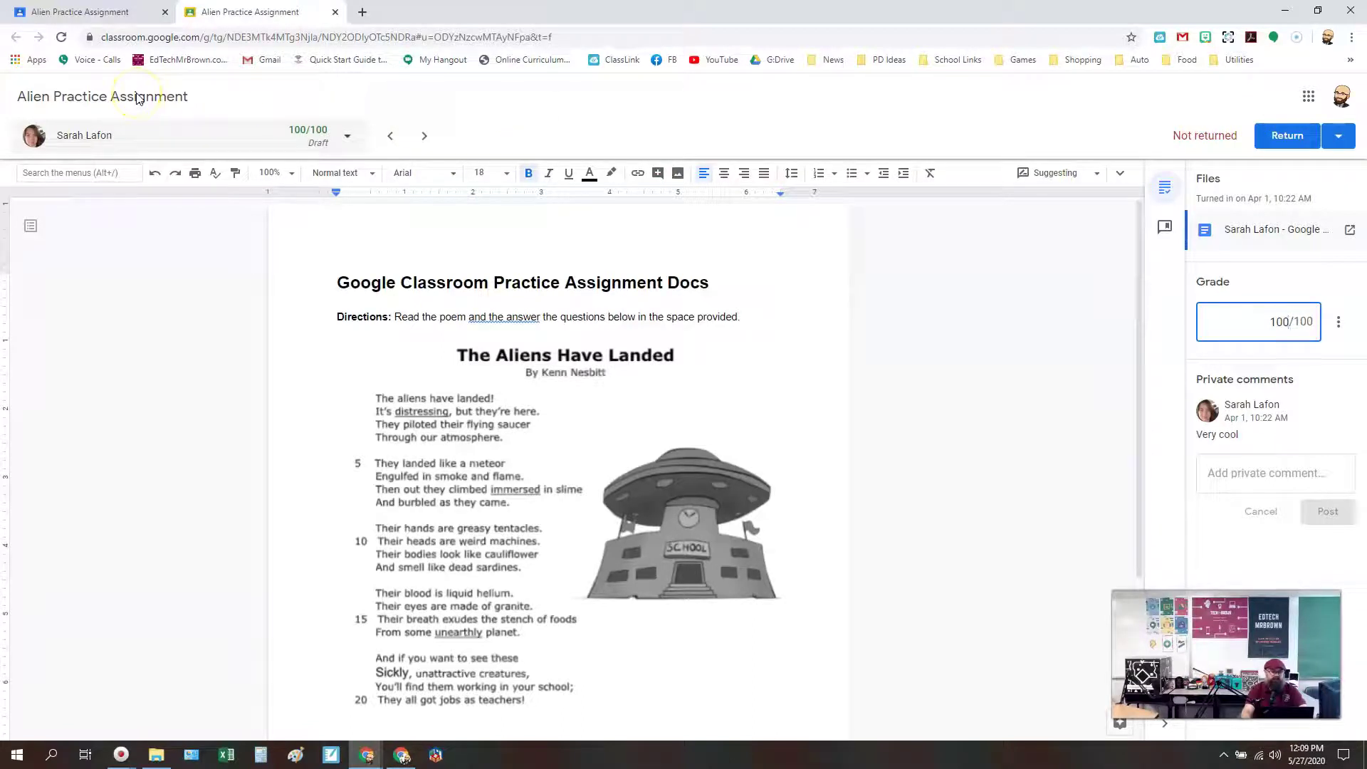
pyautogui.click(332, 13)
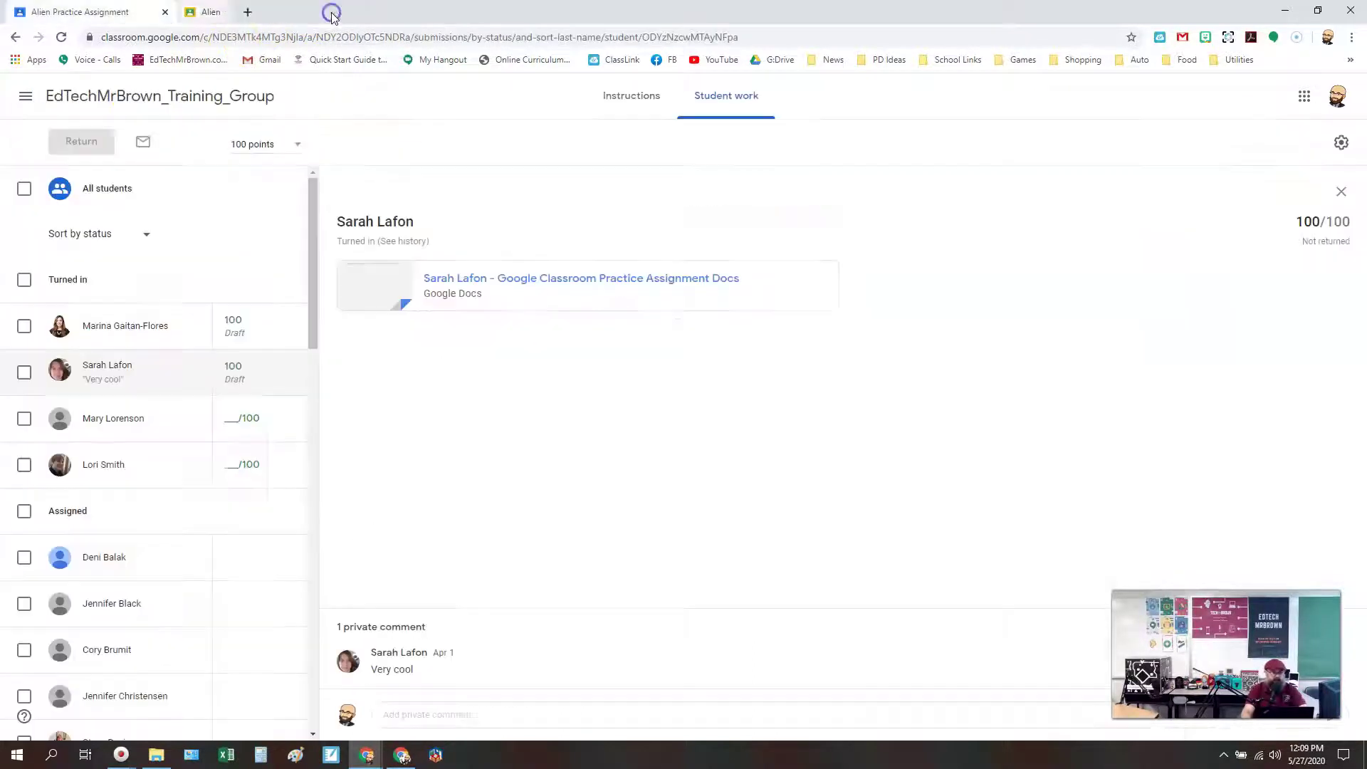
# Open the third turned-in student's document, review the answer, grade it 100 out of 100, and close the grading view.
pyautogui.click(148, 420)
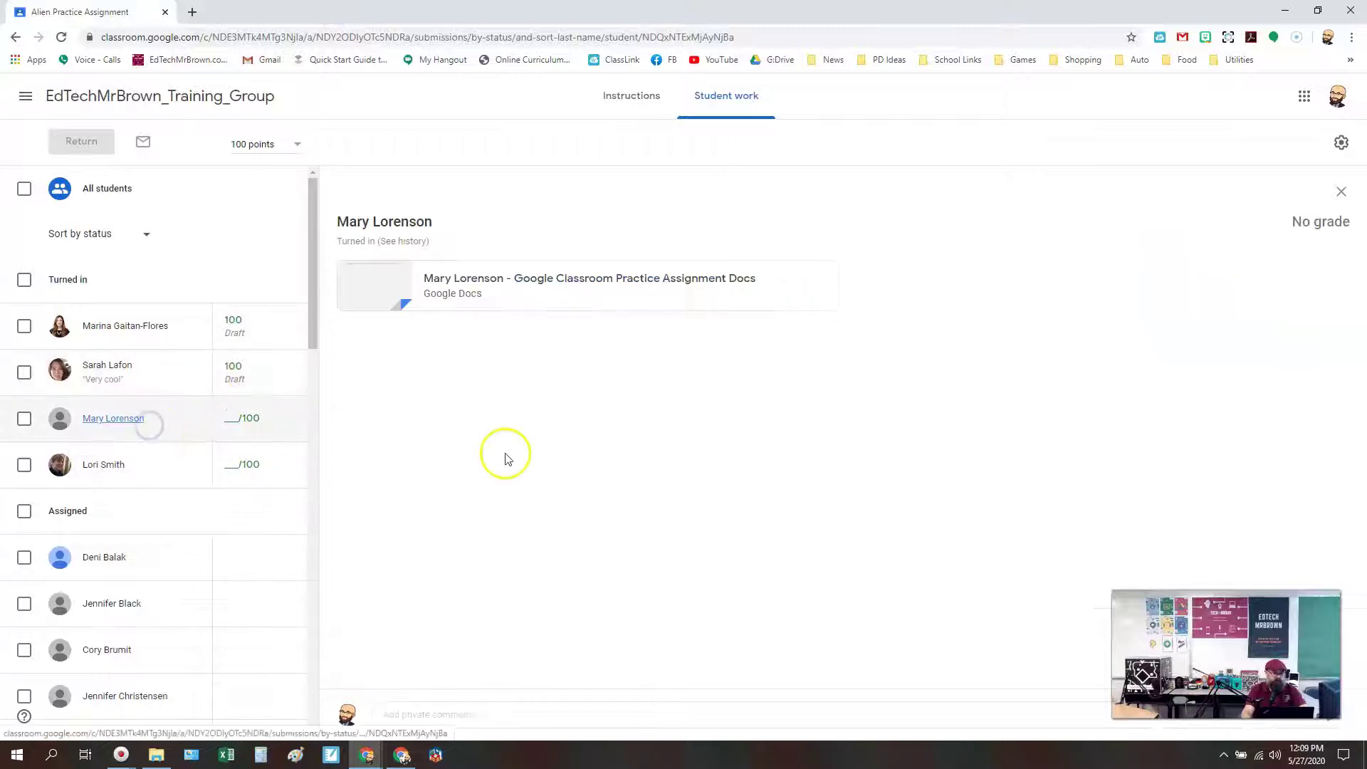
pyautogui.click(451, 288)
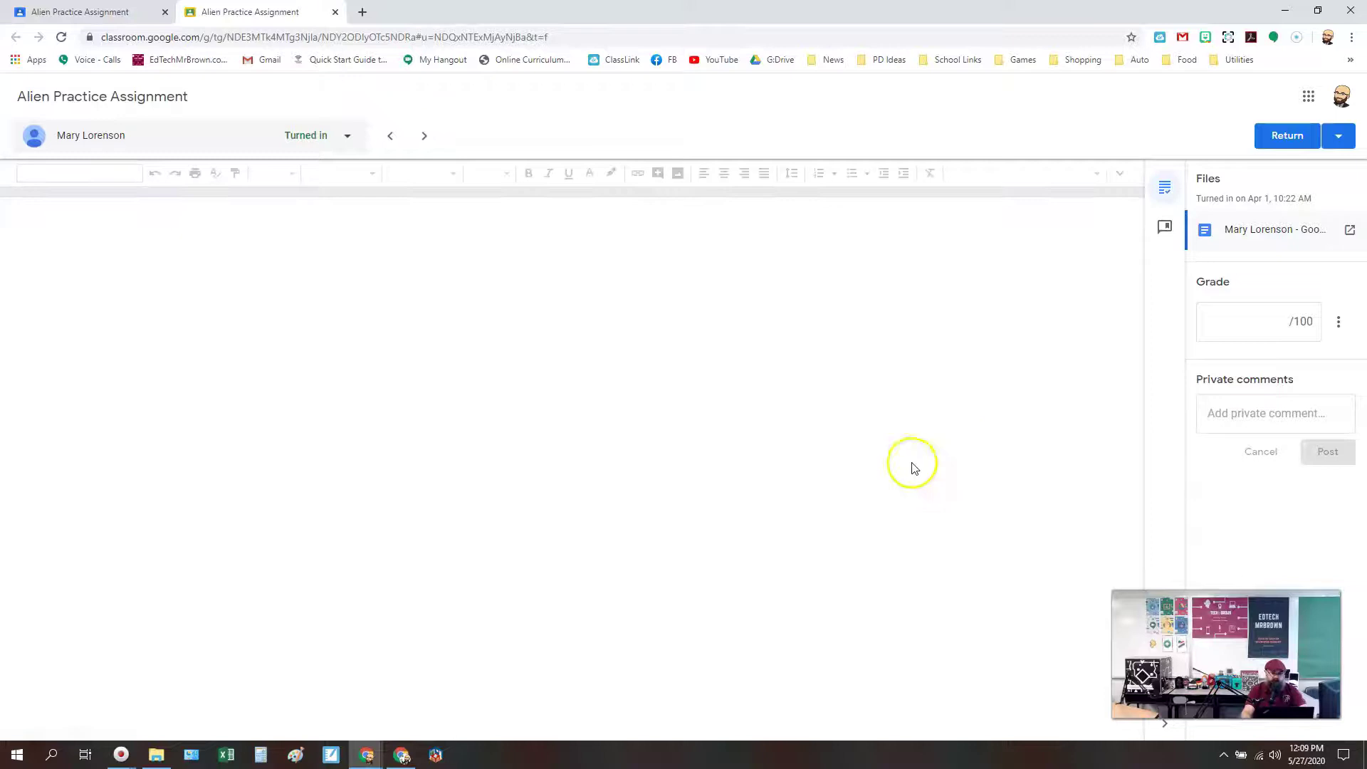
pyautogui.scroll(-4, 800, 408)
pyautogui.scroll(3, 803, 408)
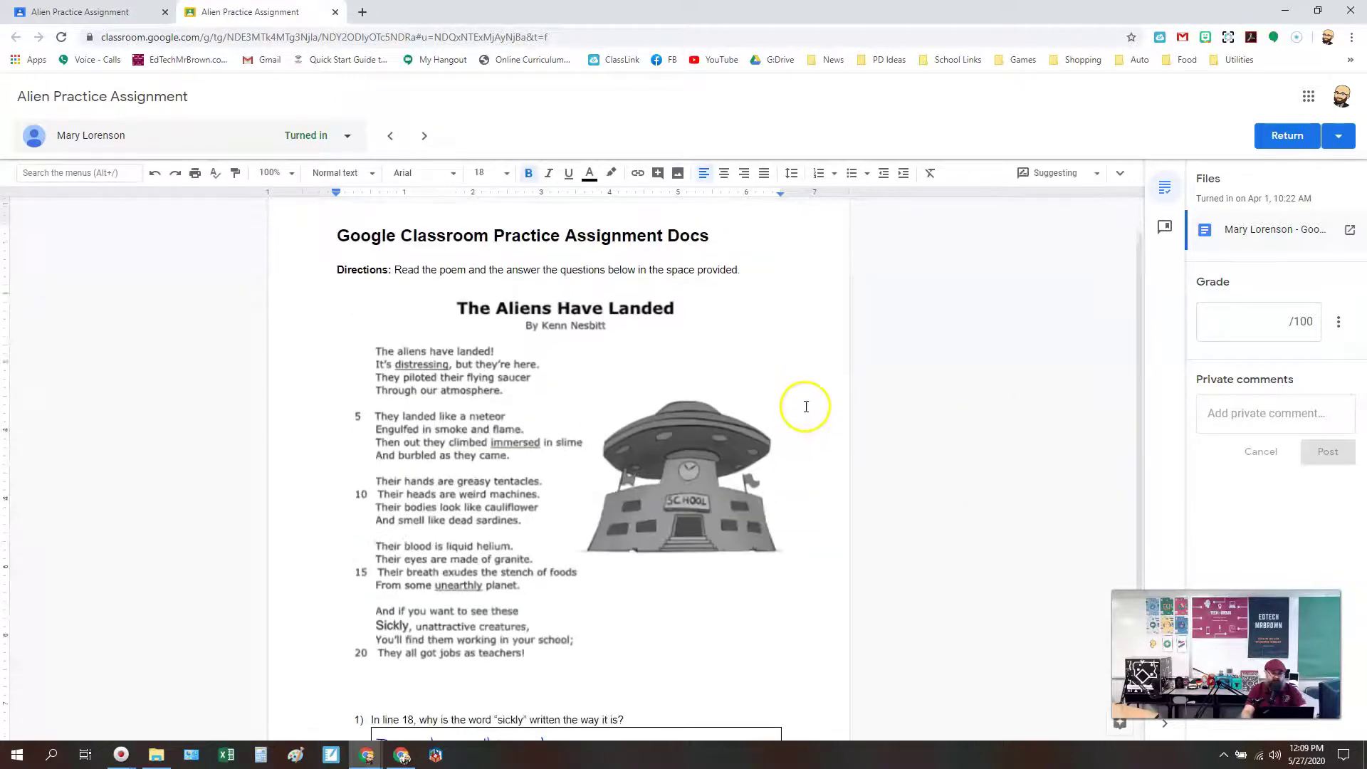
pyautogui.click(1251, 331)
pyautogui.write('10')
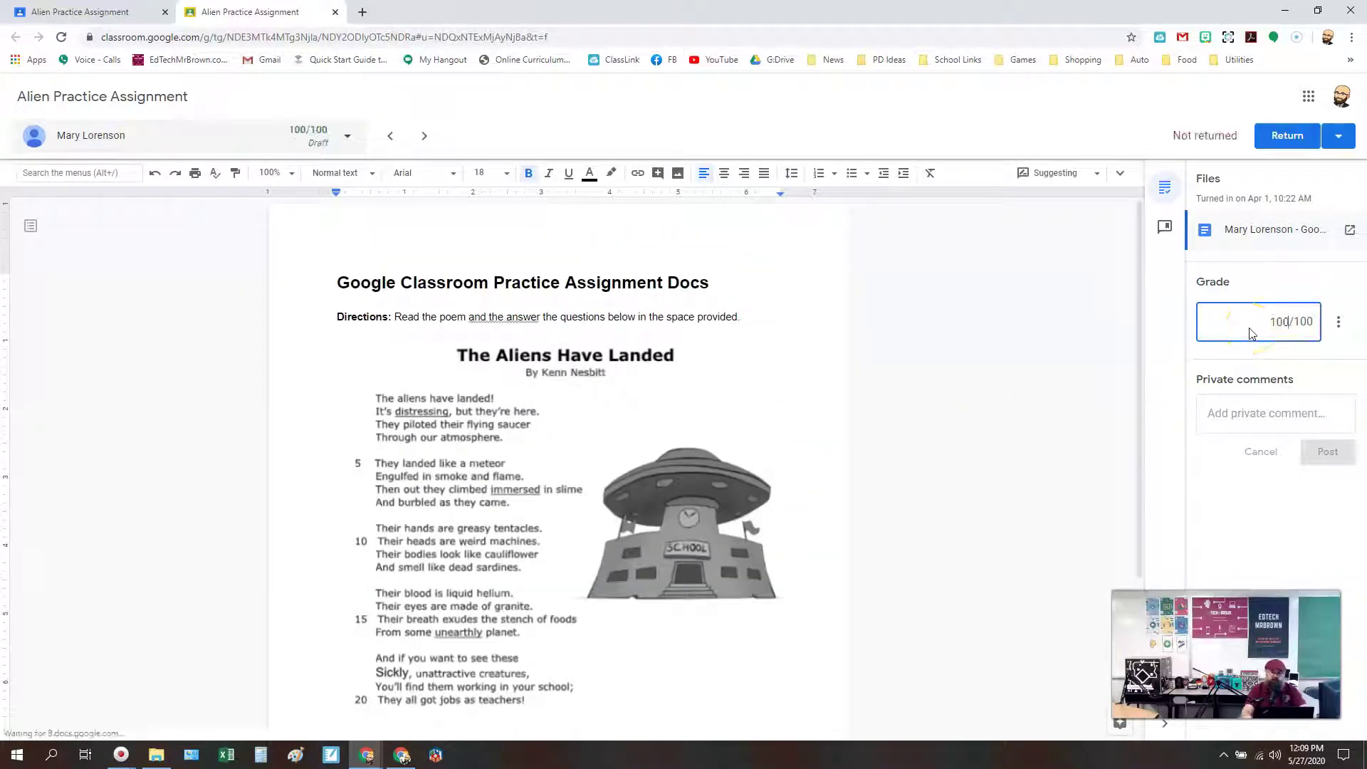
pyautogui.write('0')
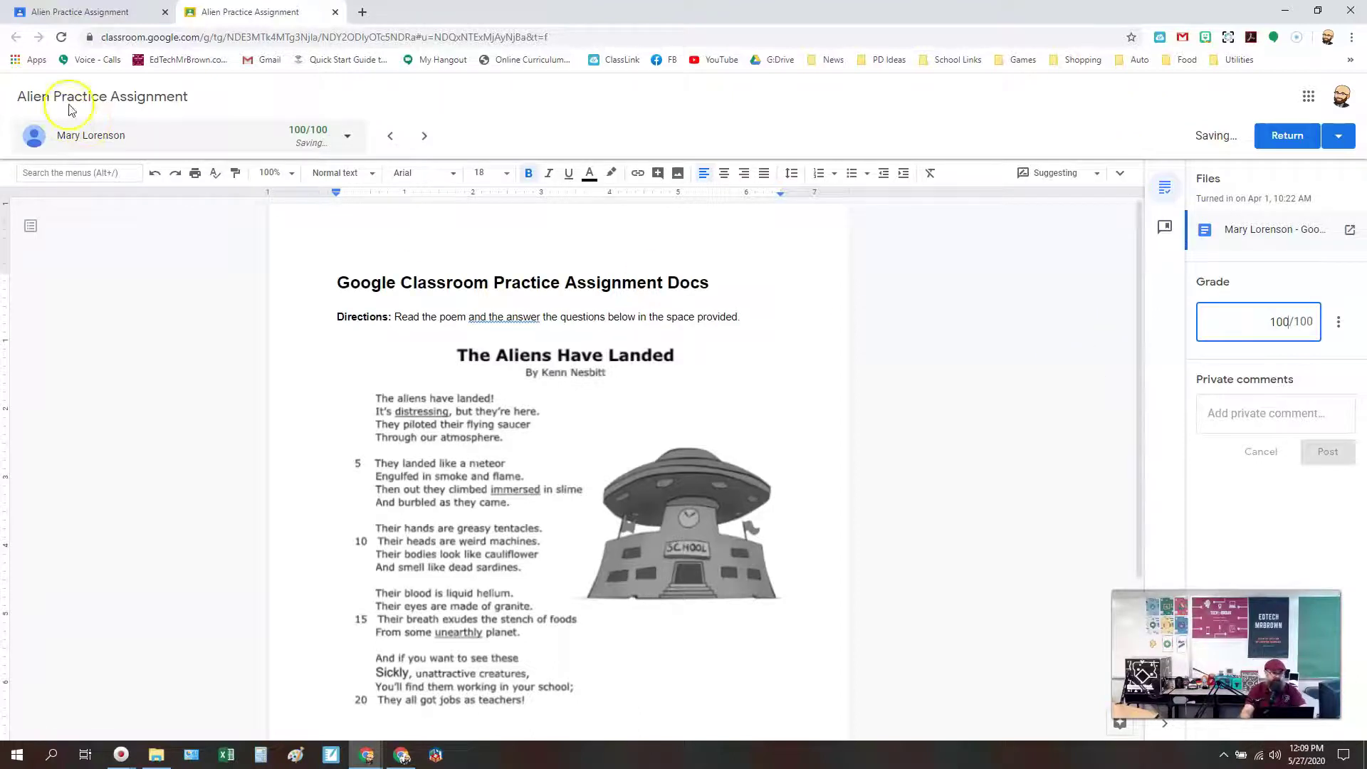
pyautogui.click(336, 12)
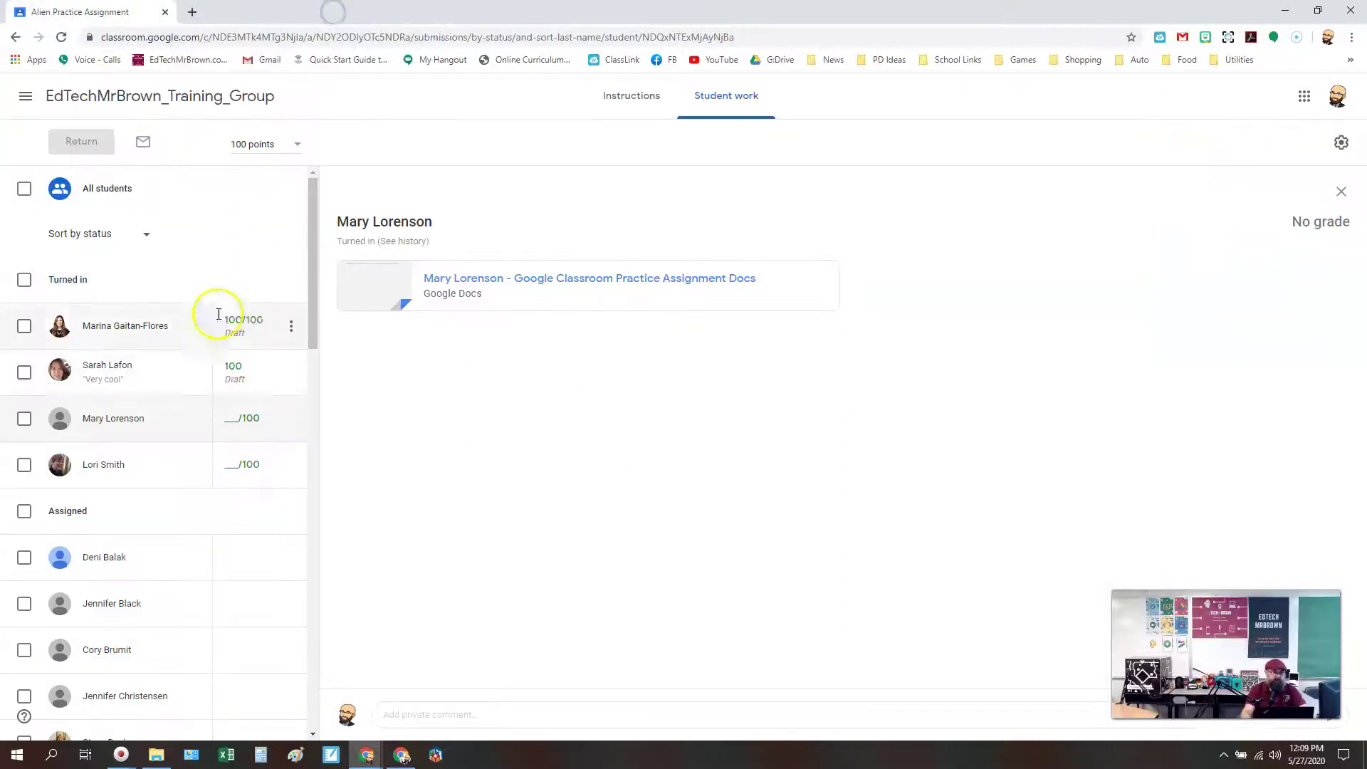
# Open the fourth turned-in student's document, check the answer, grade it 100 out of 100, and go back to the student list.
pyautogui.click(125, 467)
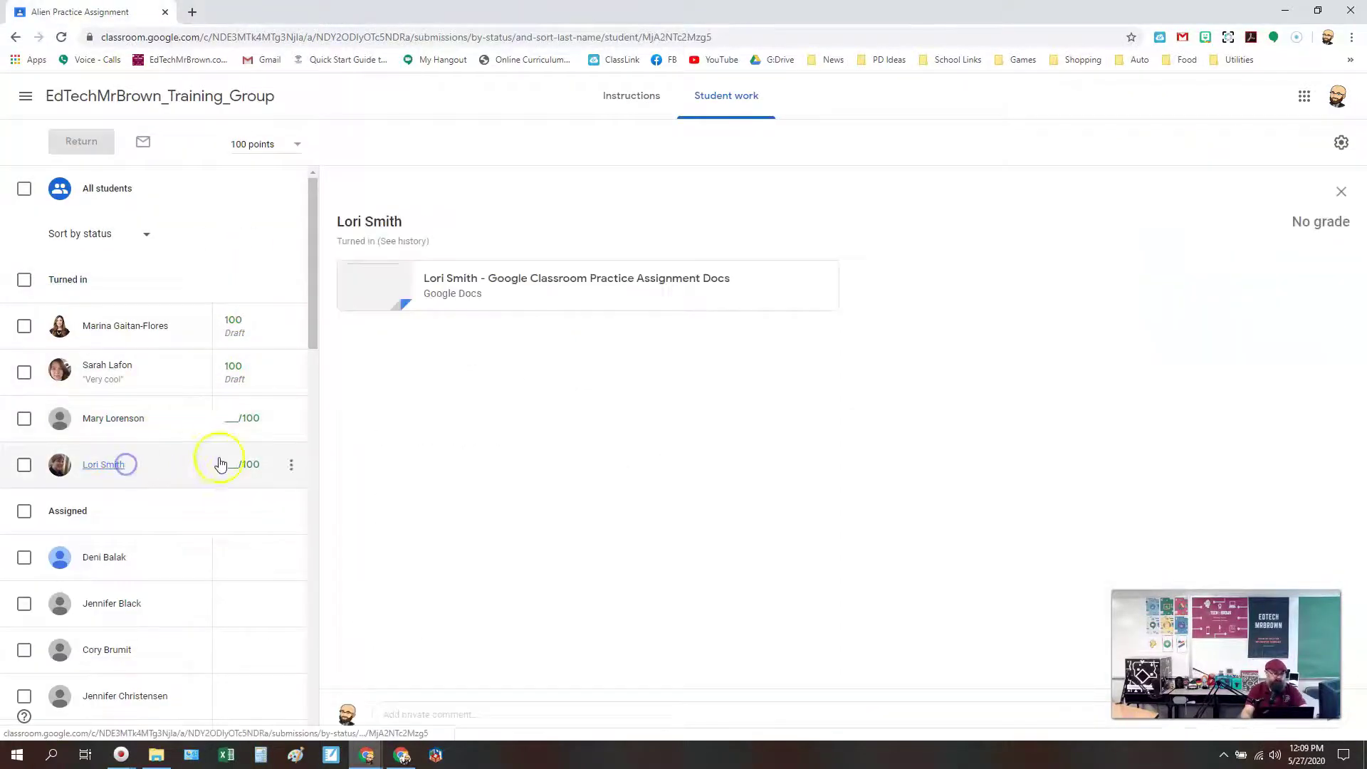
pyautogui.click(605, 293)
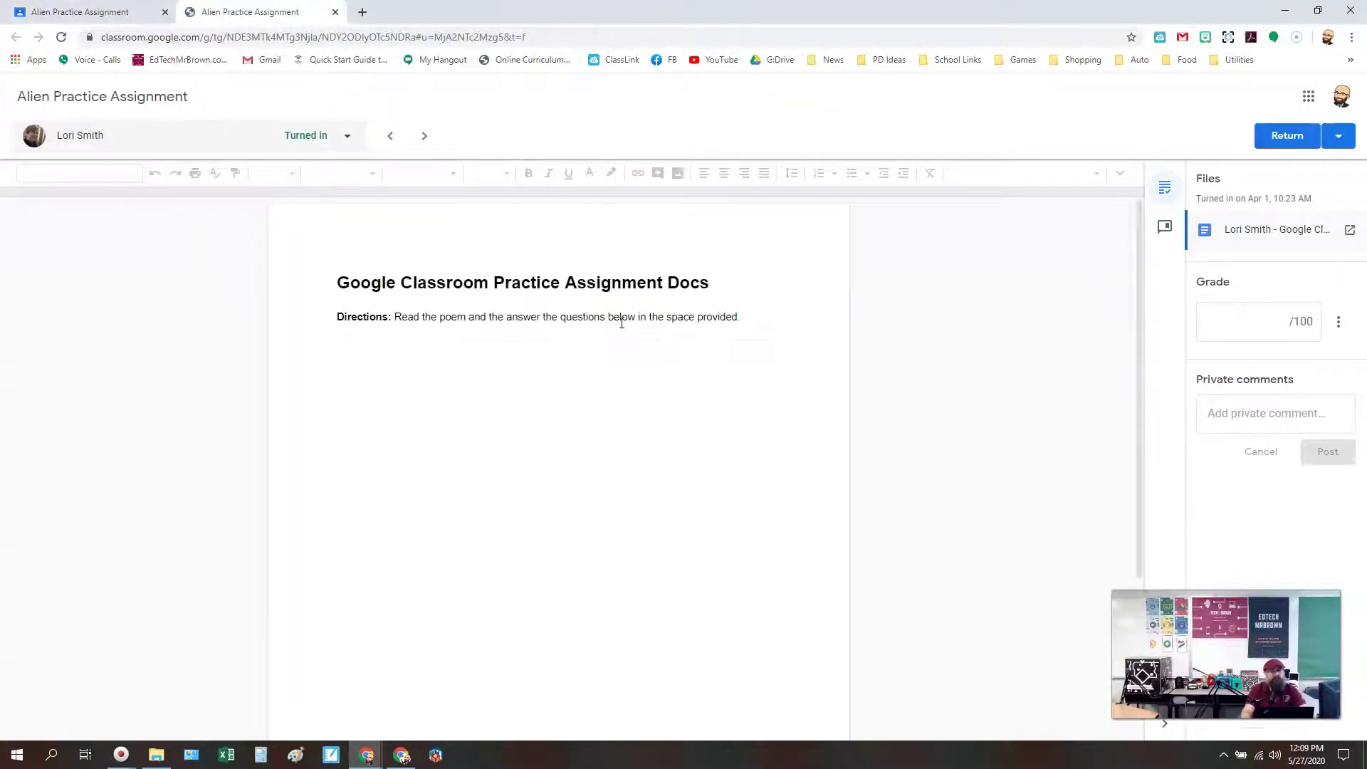
pyautogui.scroll(-3, 708, 398)
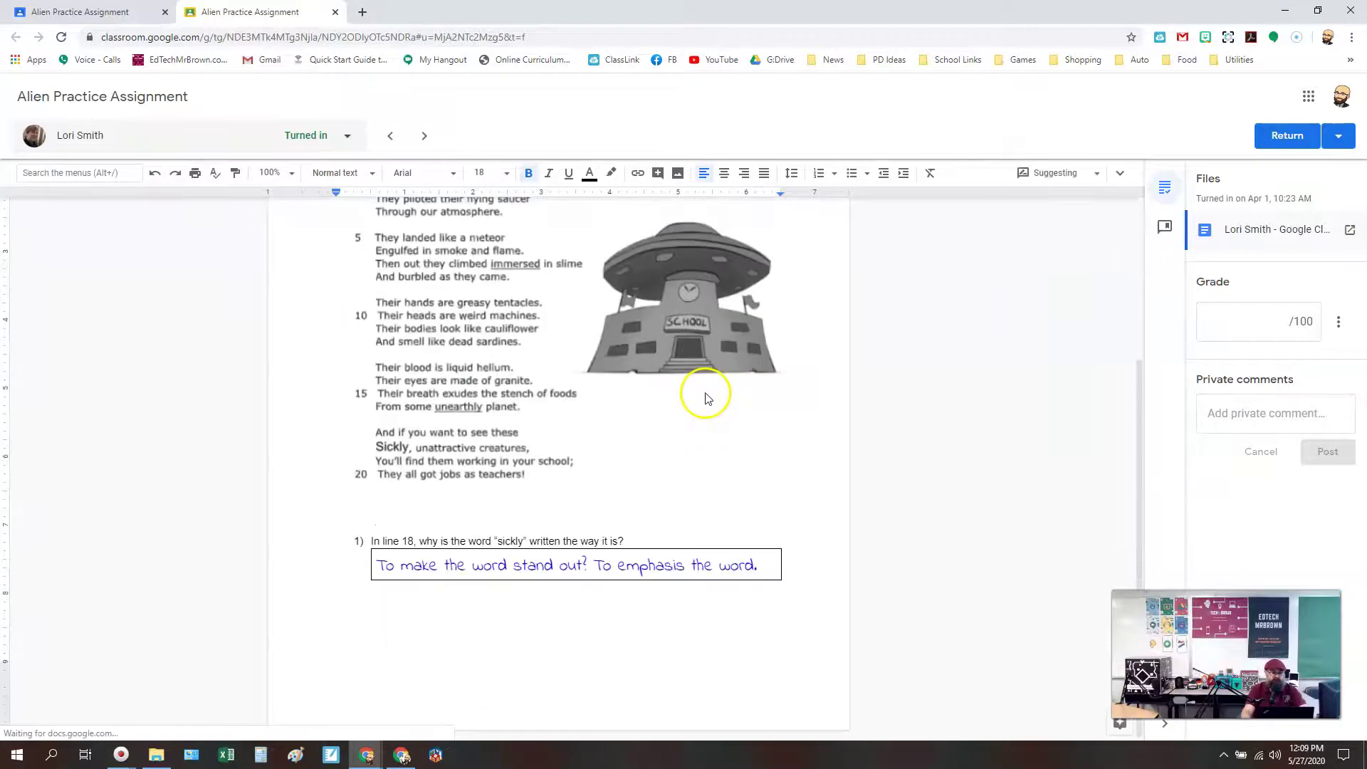
pyautogui.scroll(3, 705, 392)
pyautogui.click(1220, 321)
pyautogui.write('100')
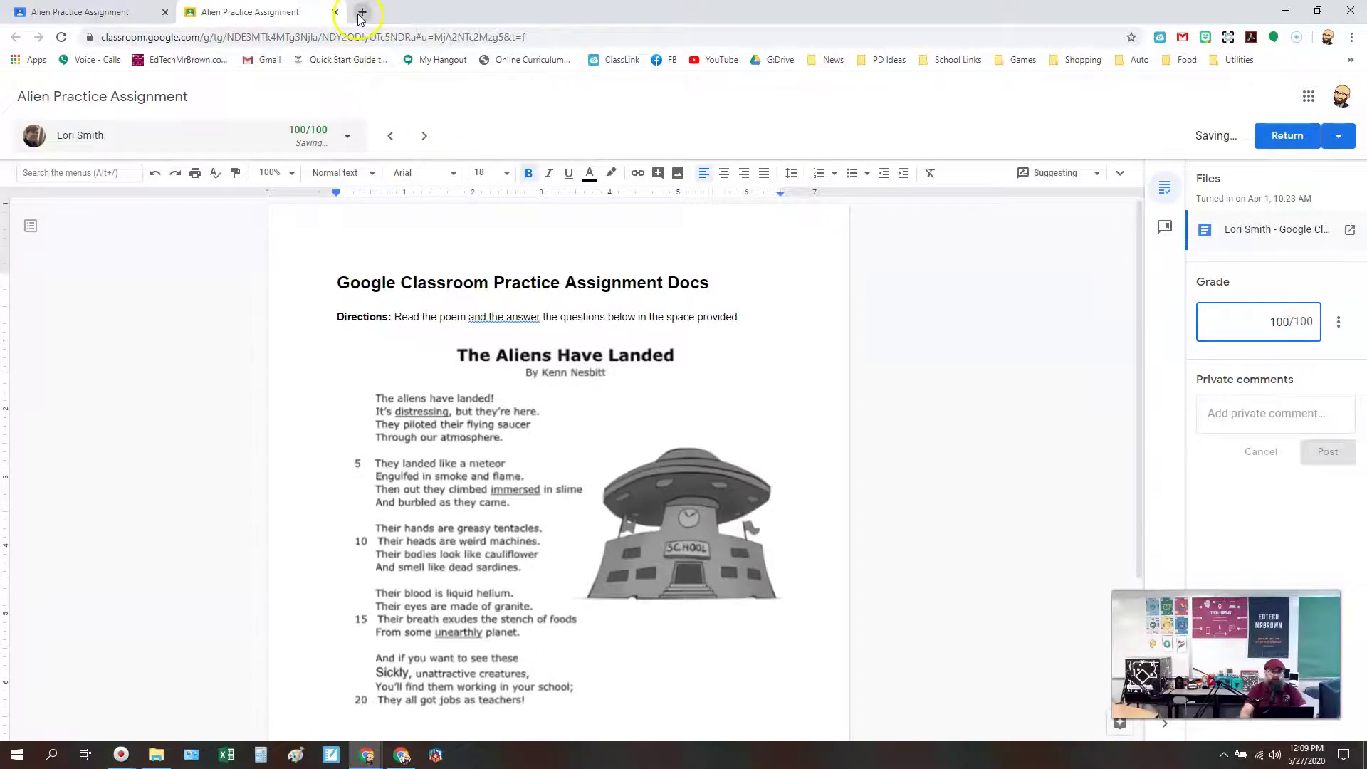
pyautogui.click(336, 13)
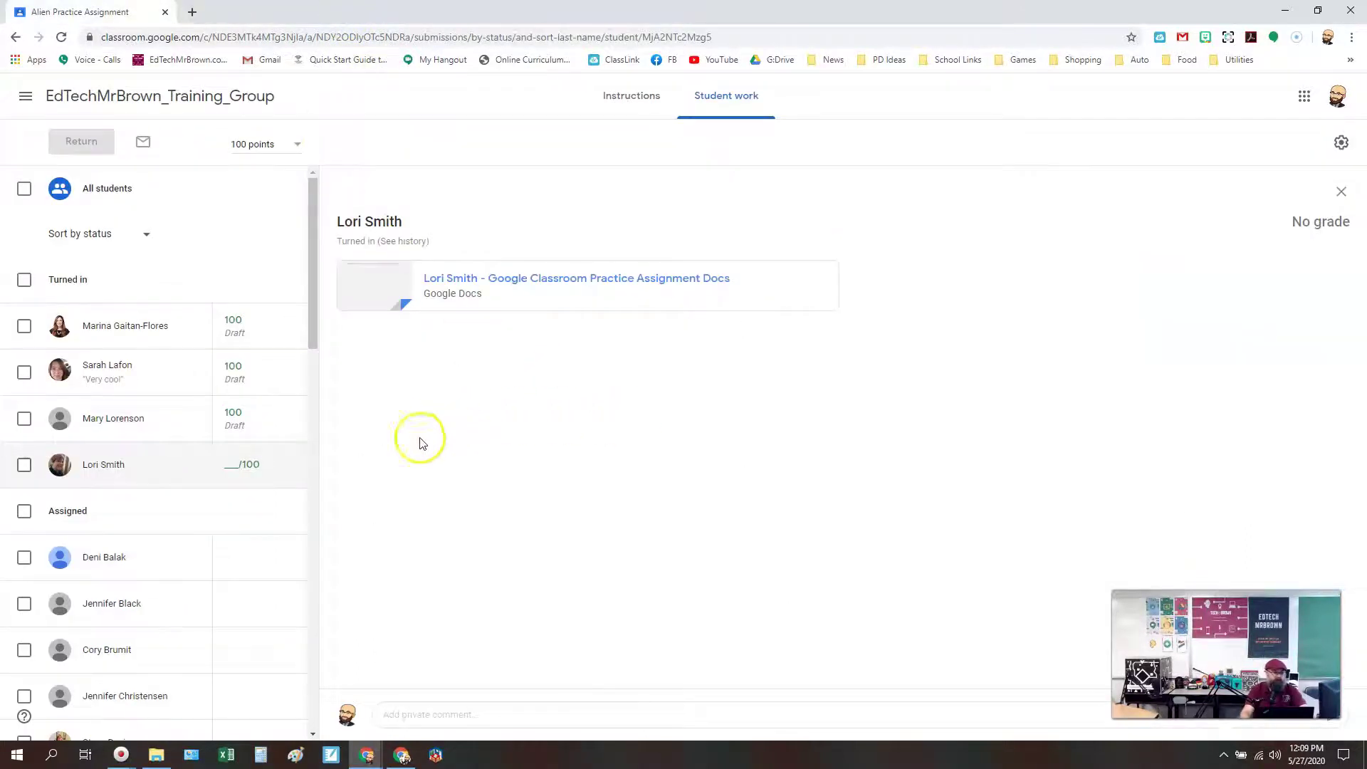
# Select all turned-in students, fill in the fourth student's missing grade of 100, and return the work to all four.
pyautogui.click(24, 282)
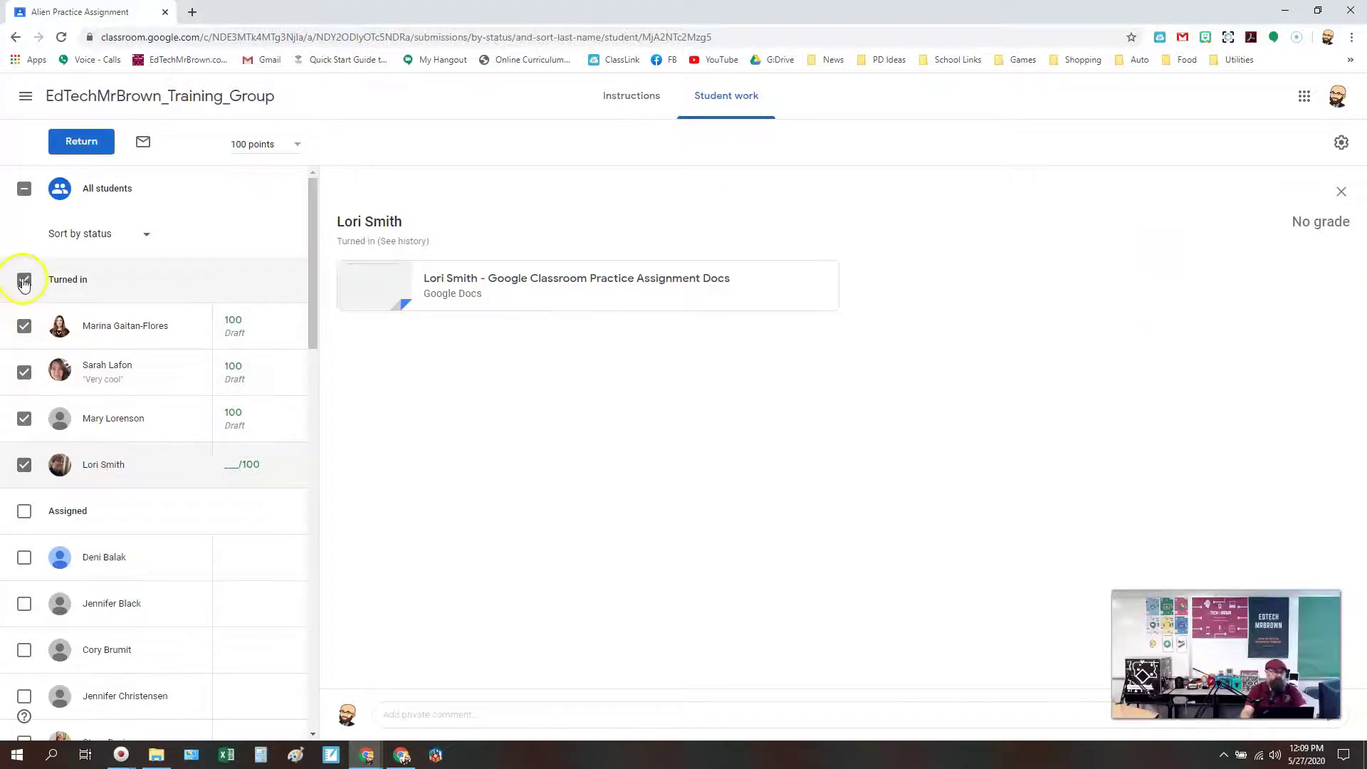
pyautogui.click(93, 151)
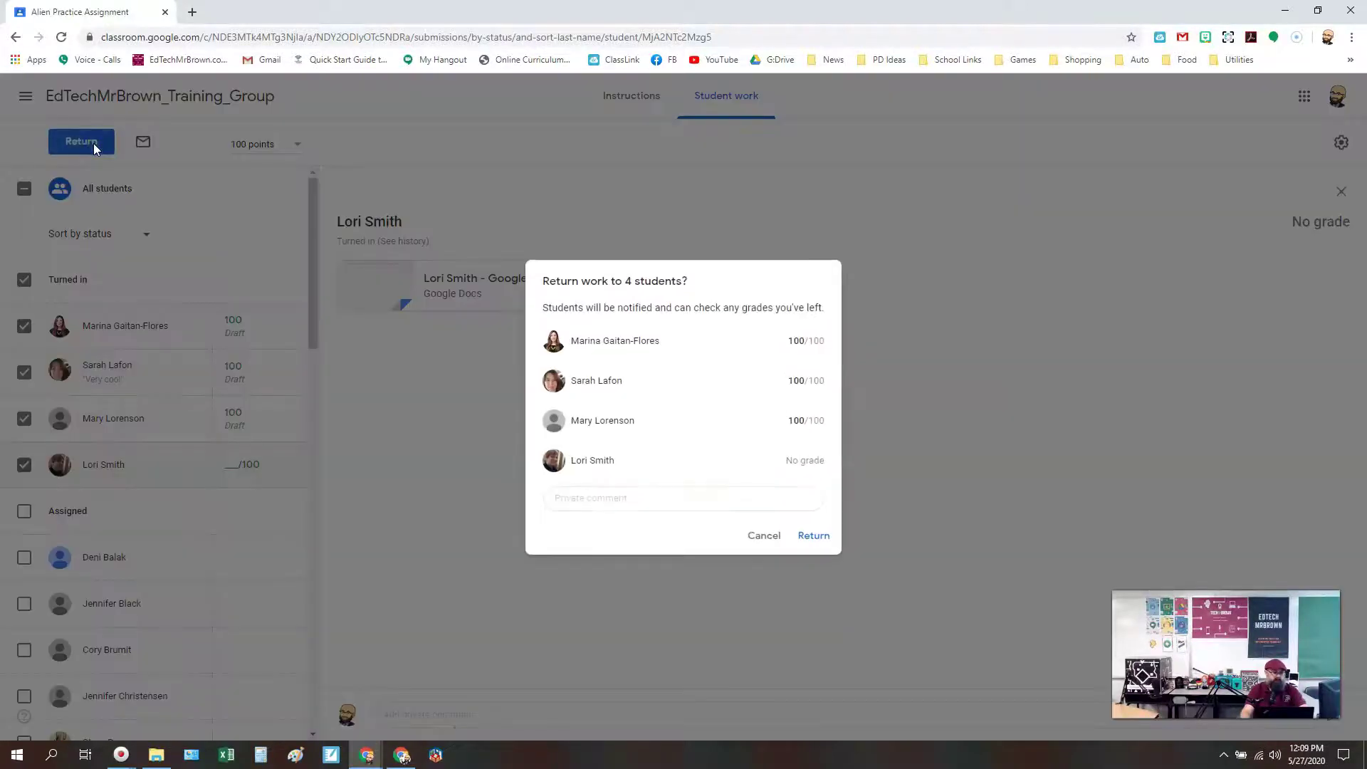
pyautogui.click(766, 535)
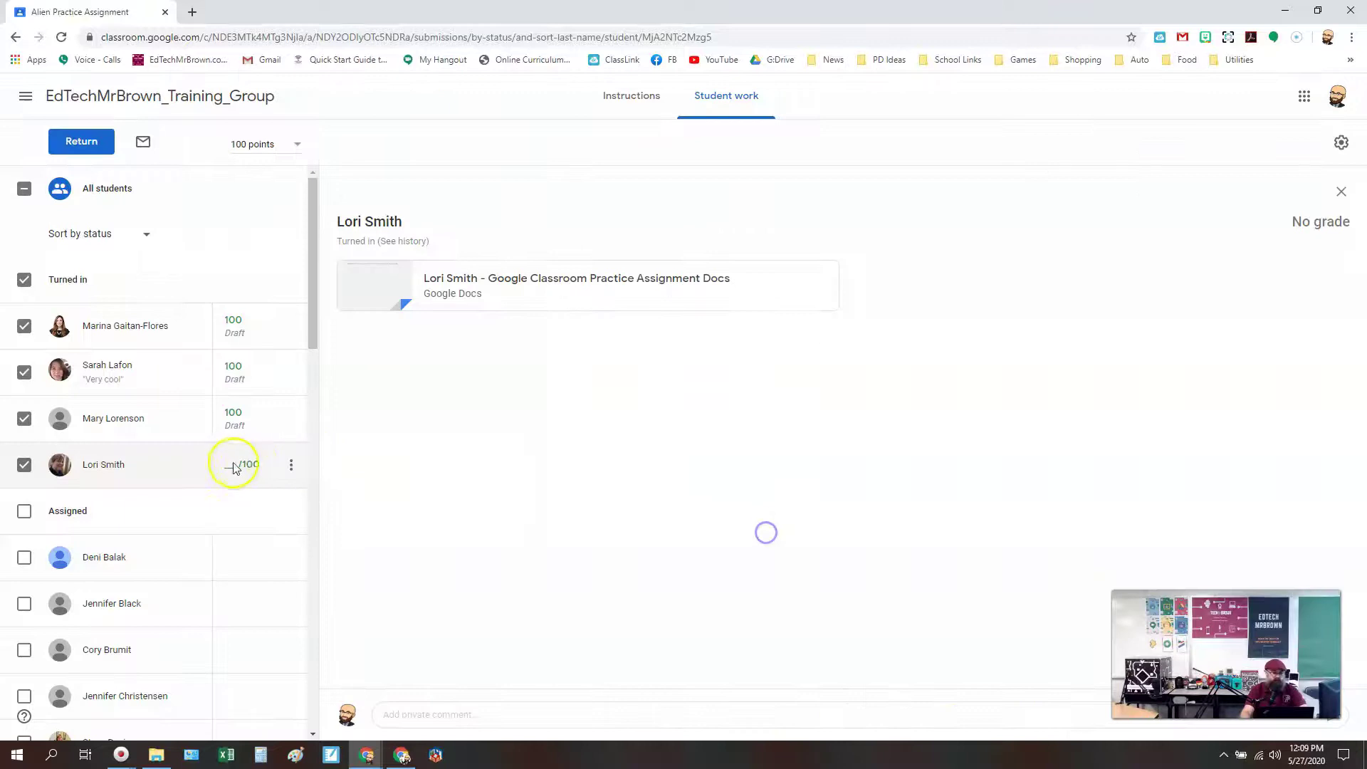
pyautogui.click(230, 463)
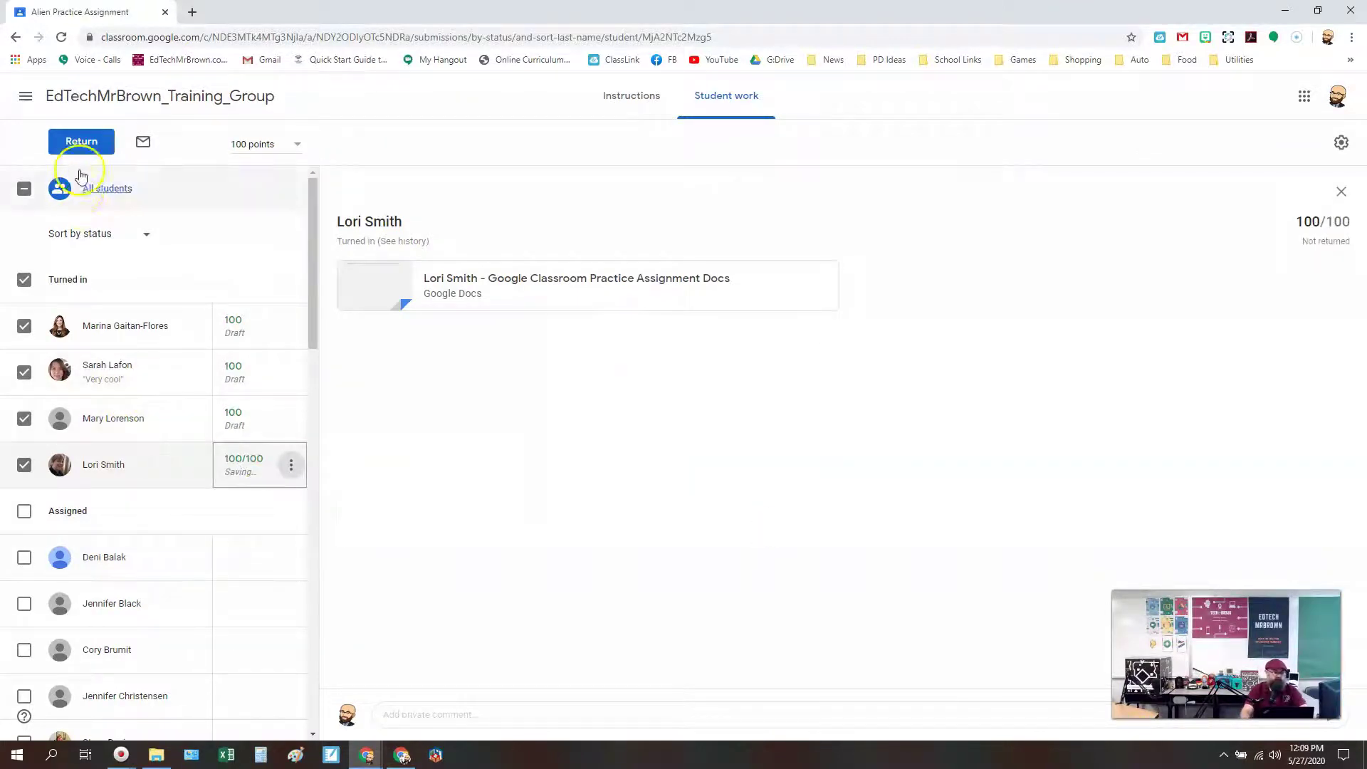
pyautogui.click(69, 141)
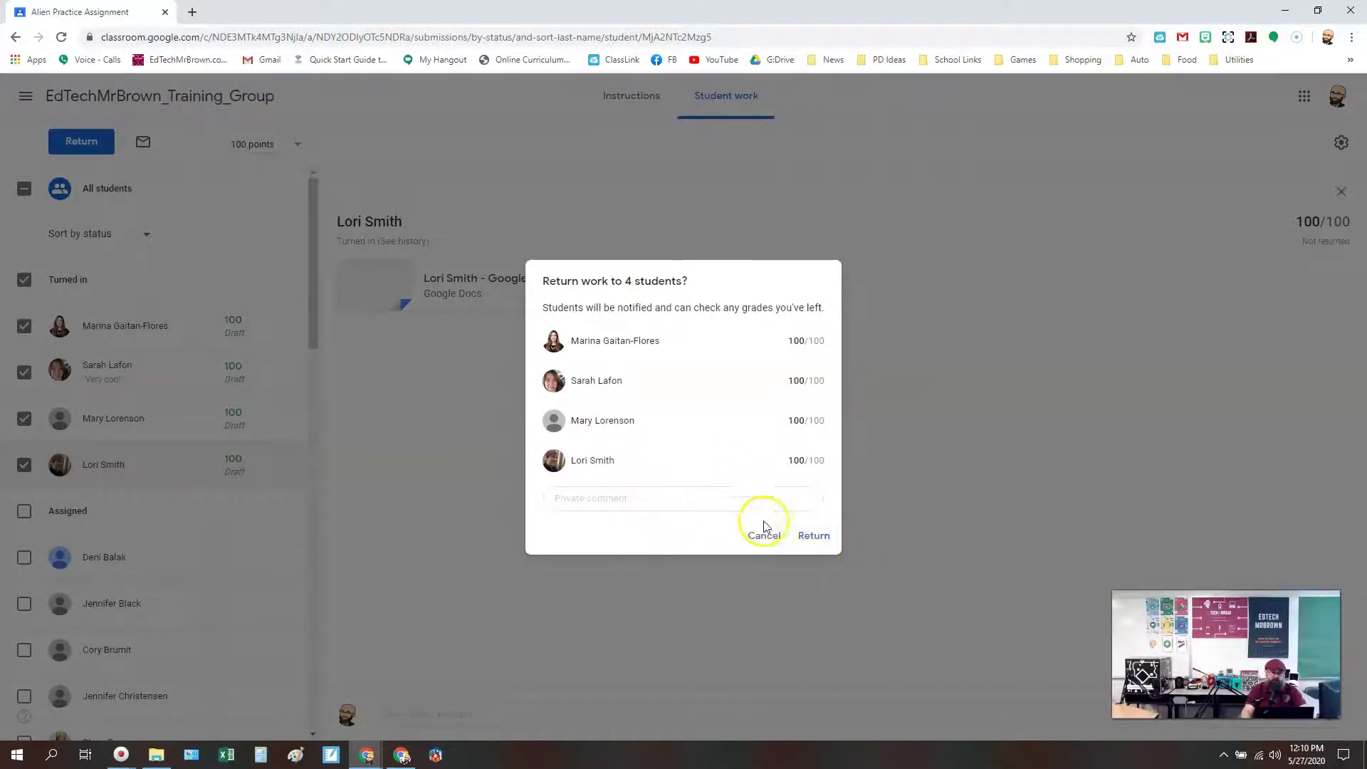
pyautogui.click(812, 536)
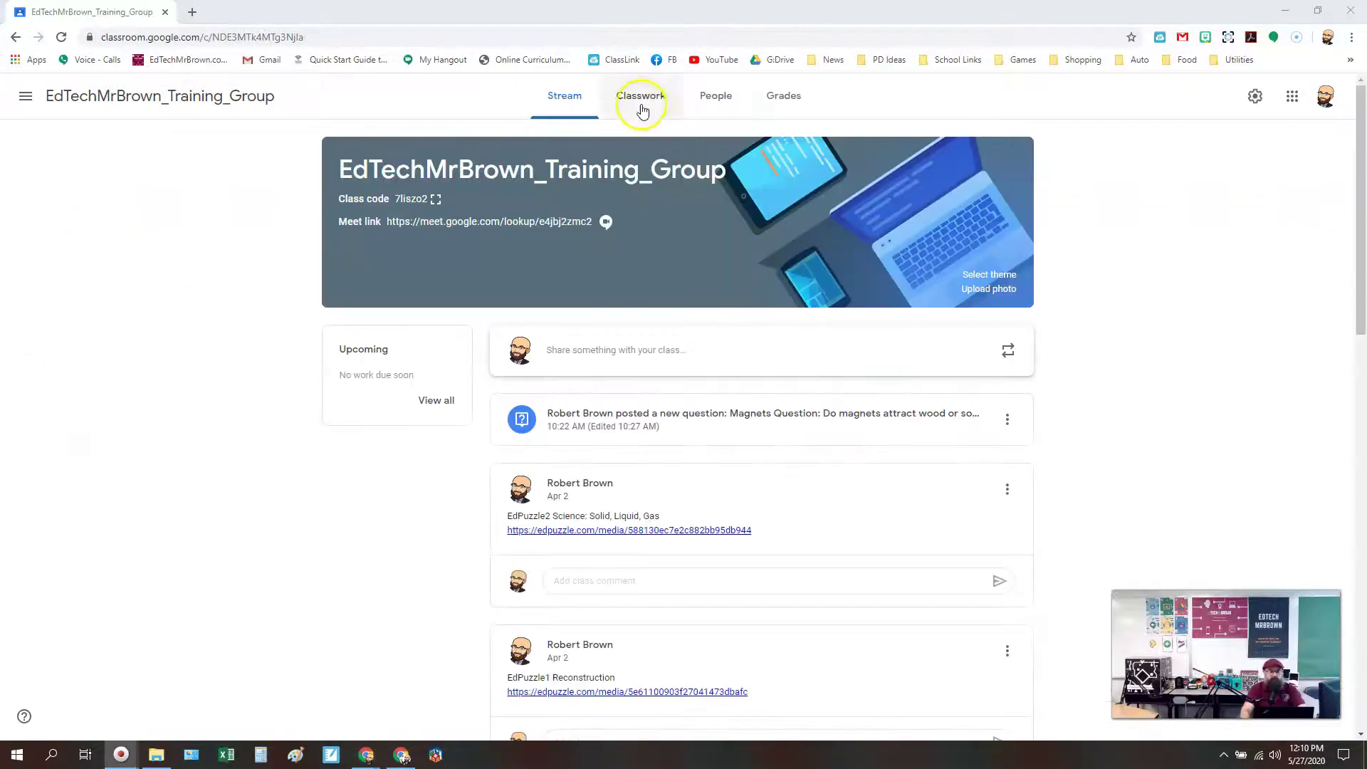
# Go to the class's Classwork and open the student answers for the question "What did you have for lunch?".
pyautogui.click(639, 100)
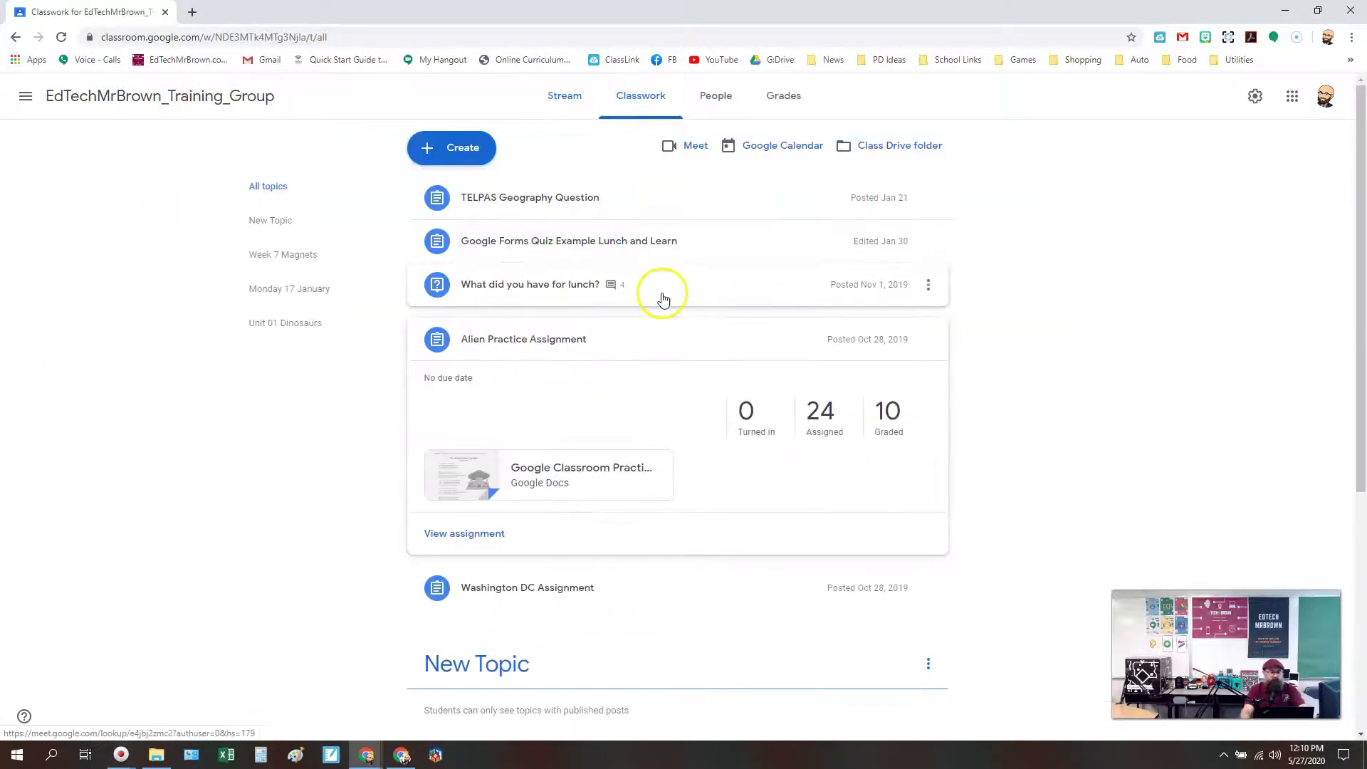
pyautogui.click(489, 294)
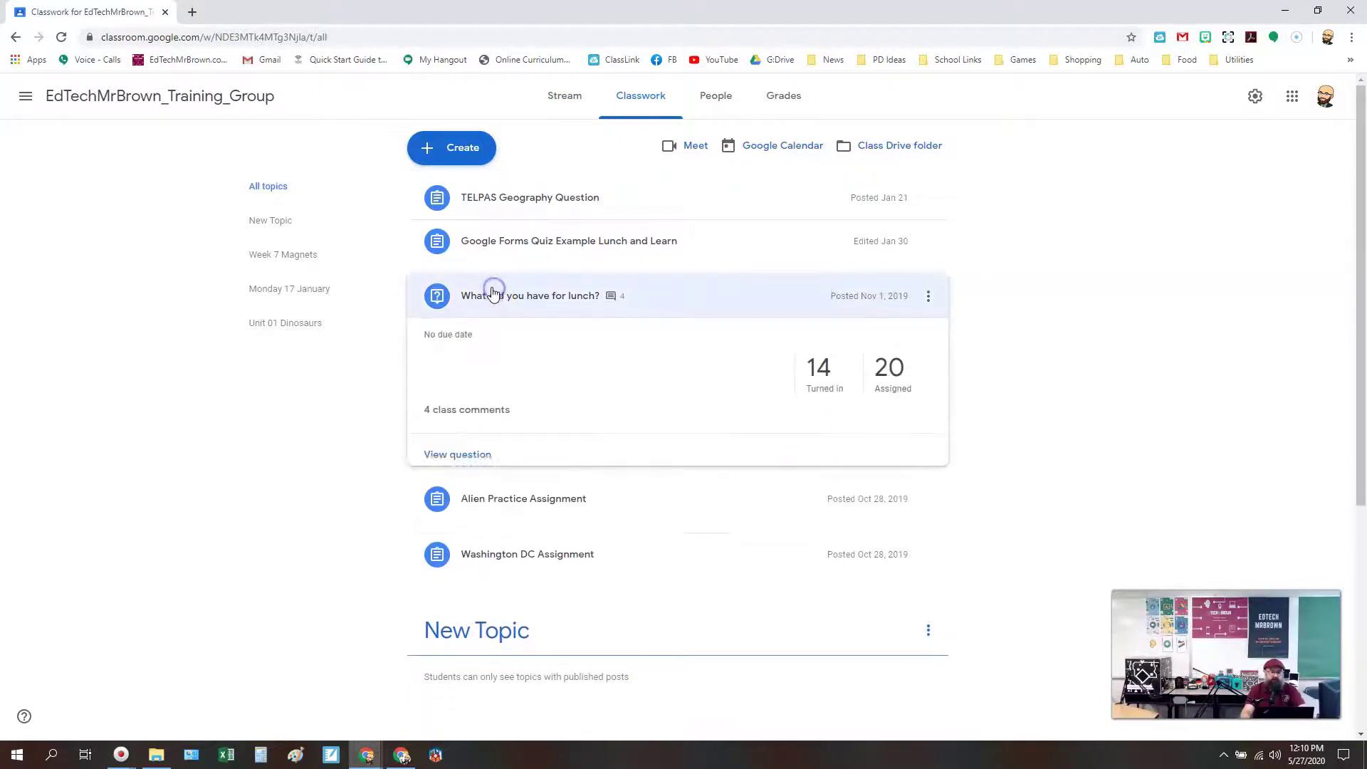
pyautogui.click(478, 455)
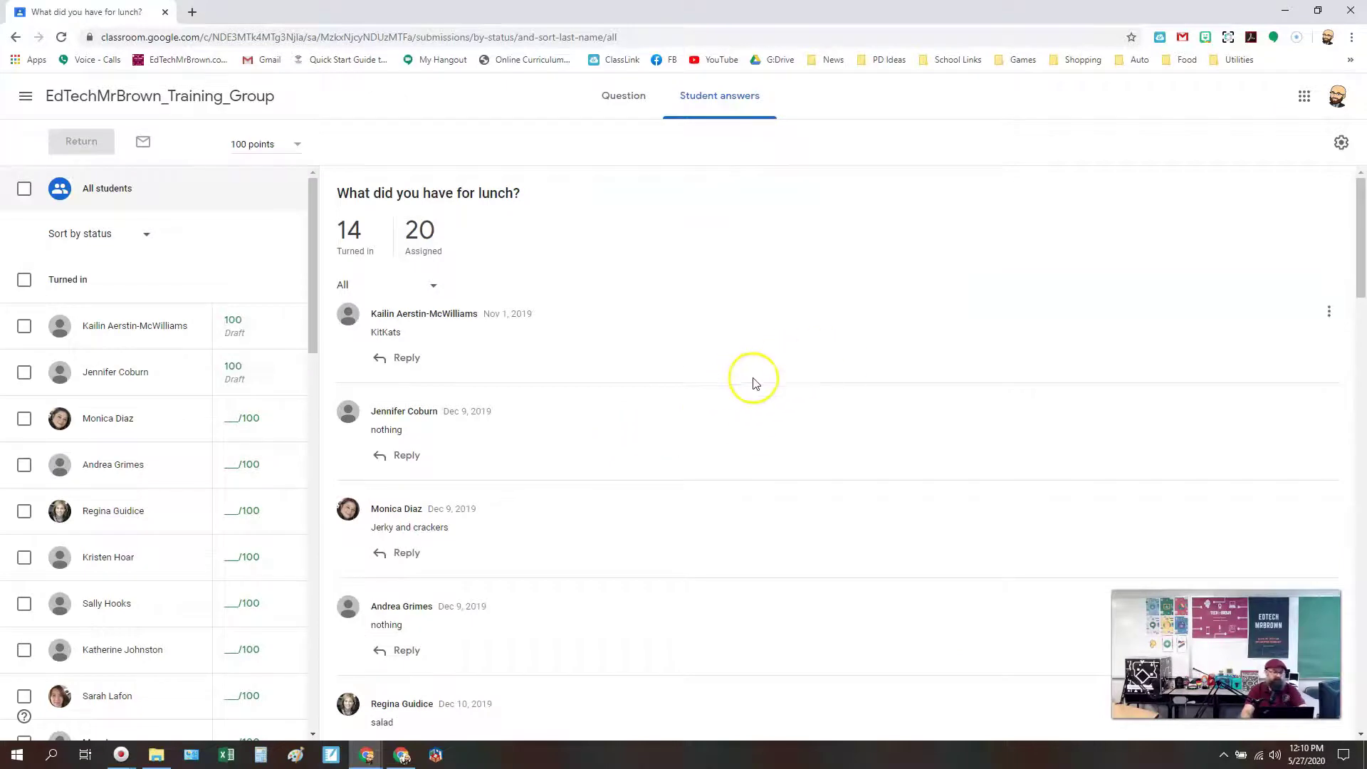
# Look through the first two turned-in students' answers and grade the third student's answer 100 out of 100.
pyautogui.click(159, 335)
pyautogui.click(171, 387)
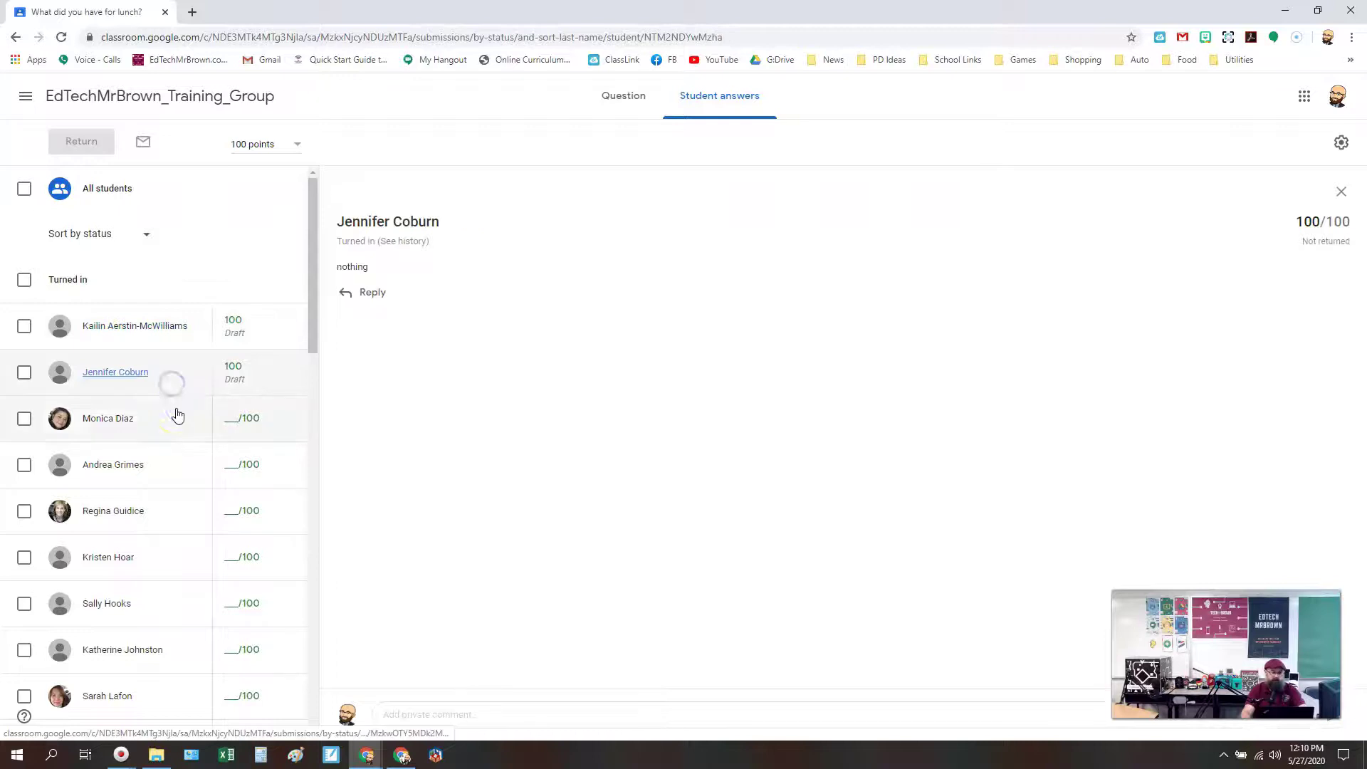
pyautogui.click(177, 430)
pyautogui.click(226, 417)
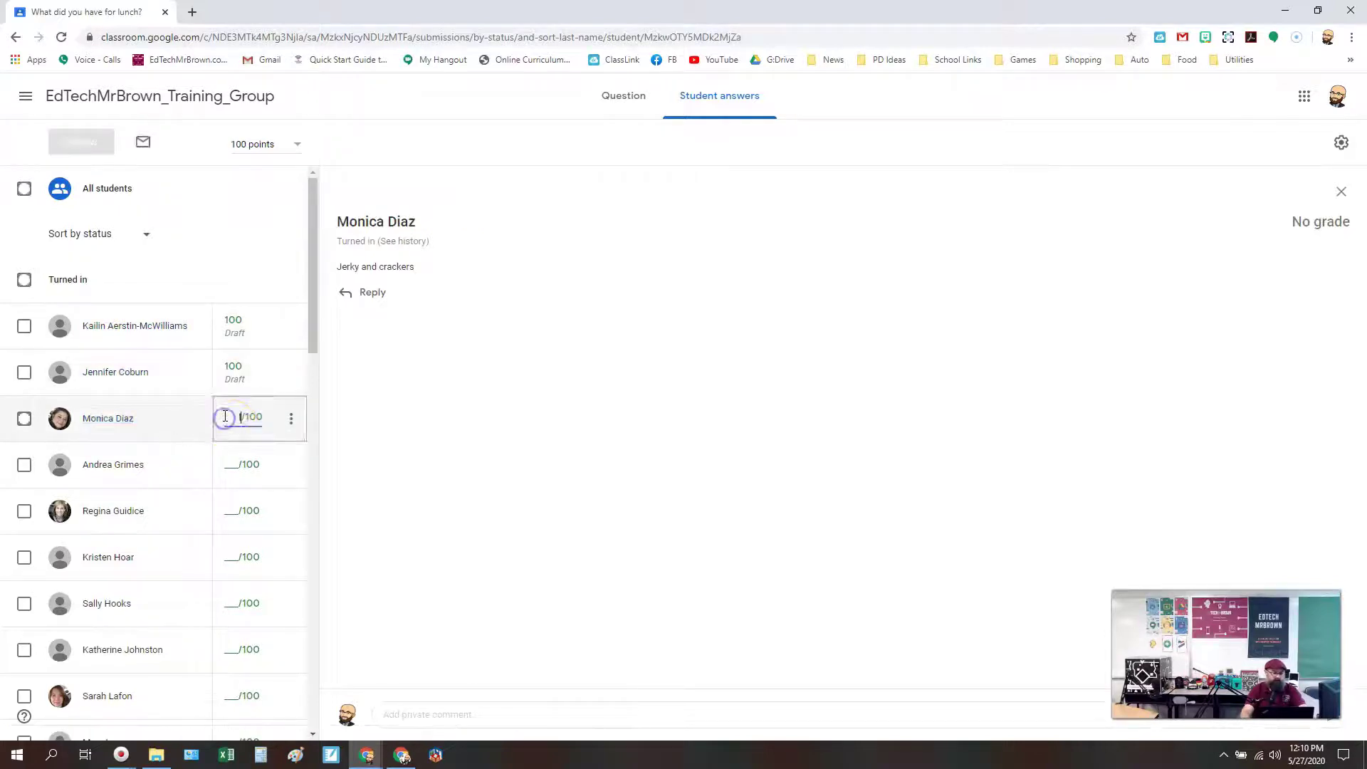
pyautogui.write('100')
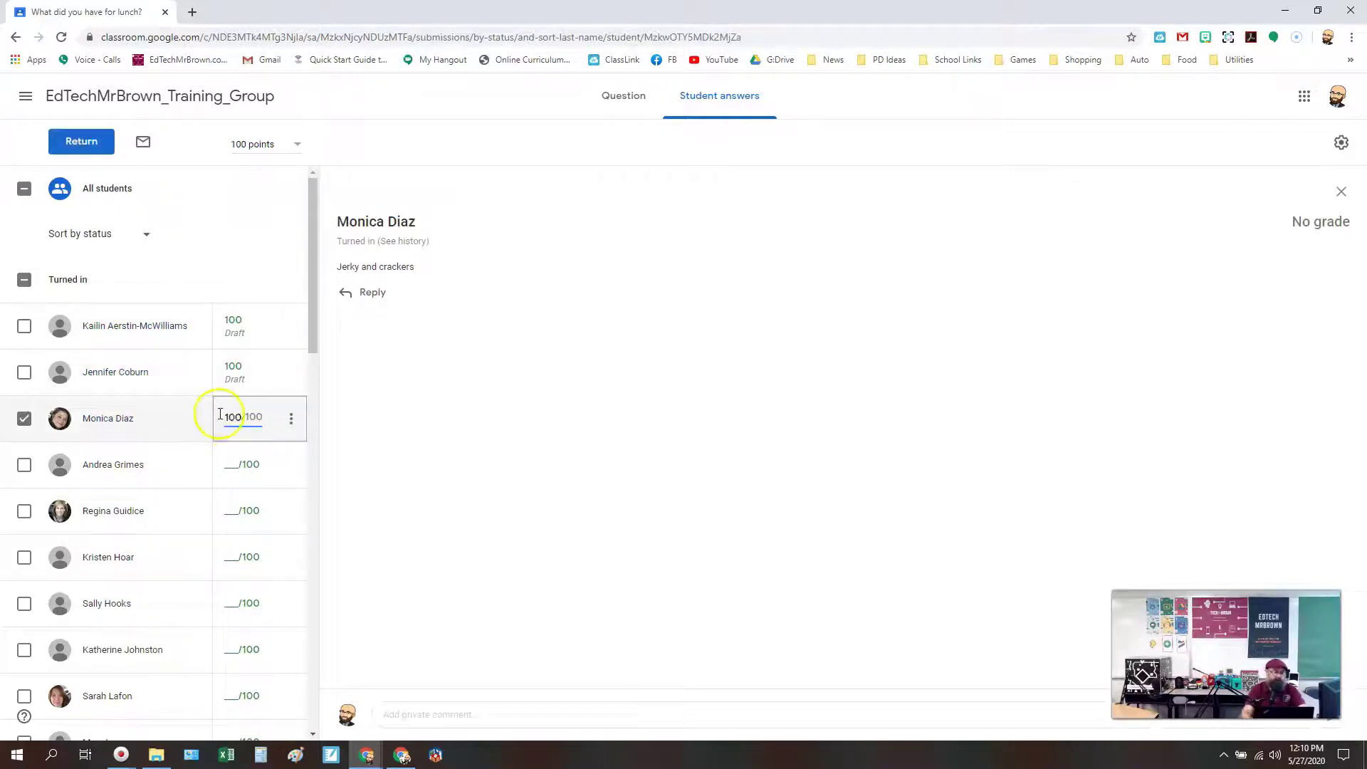
# View the fourth turned-in student's lunch answer and grade it 100 out of 100.
pyautogui.click(189, 473)
pyautogui.click(223, 462)
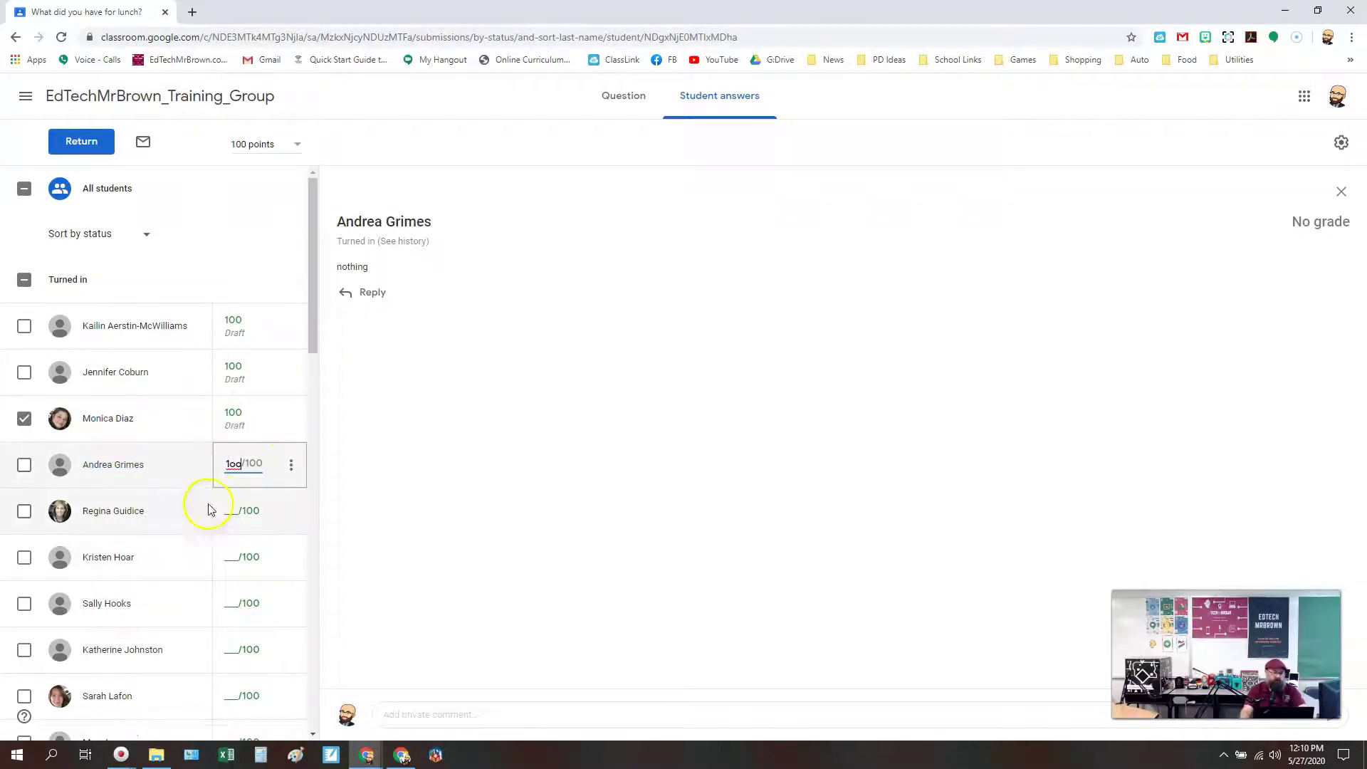
pyautogui.write('1oo')
pyautogui.press('BackSpace')
pyautogui.press('BackSpace')
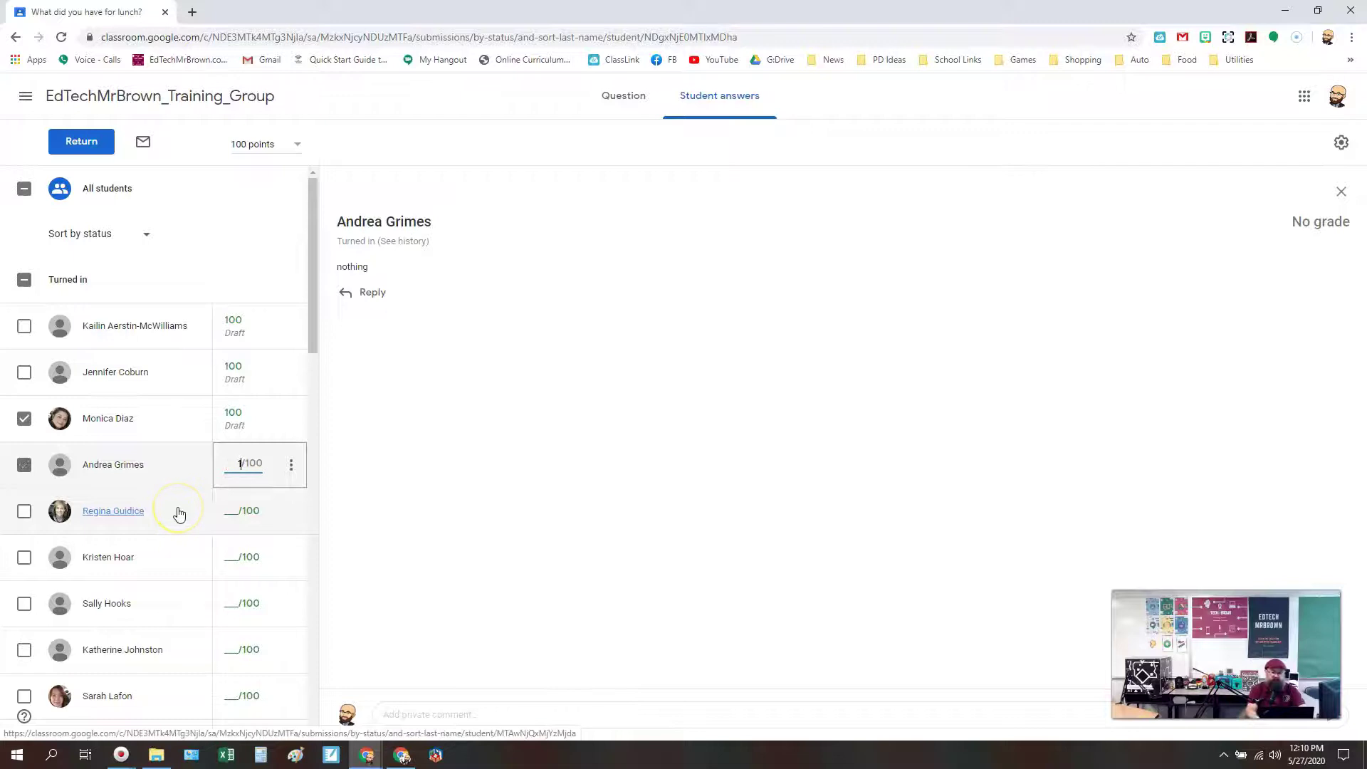
pyautogui.write('00')
# Grade the fifth and sixth turned-in students' lunch answers 100 out of 100 each.
pyautogui.click(230, 509)
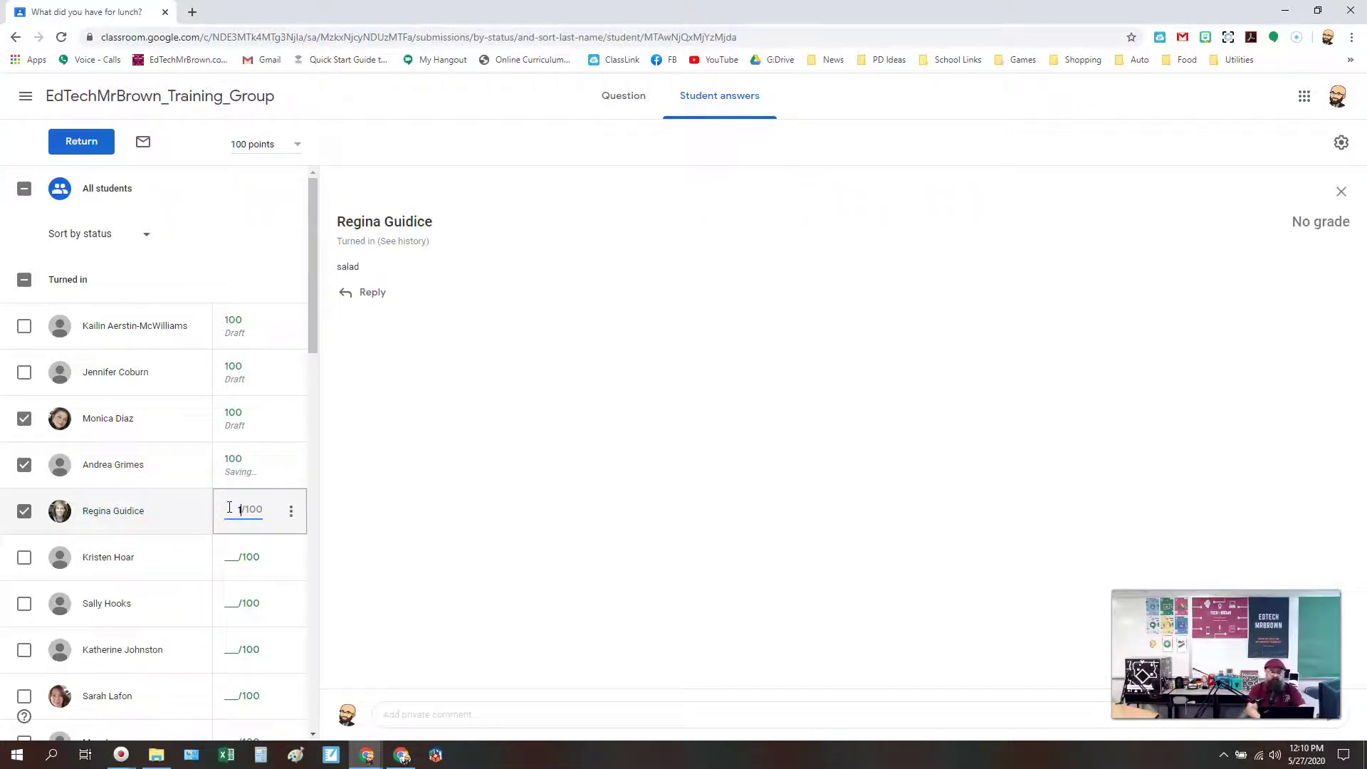
pyautogui.click(235, 558)
pyautogui.write('100')
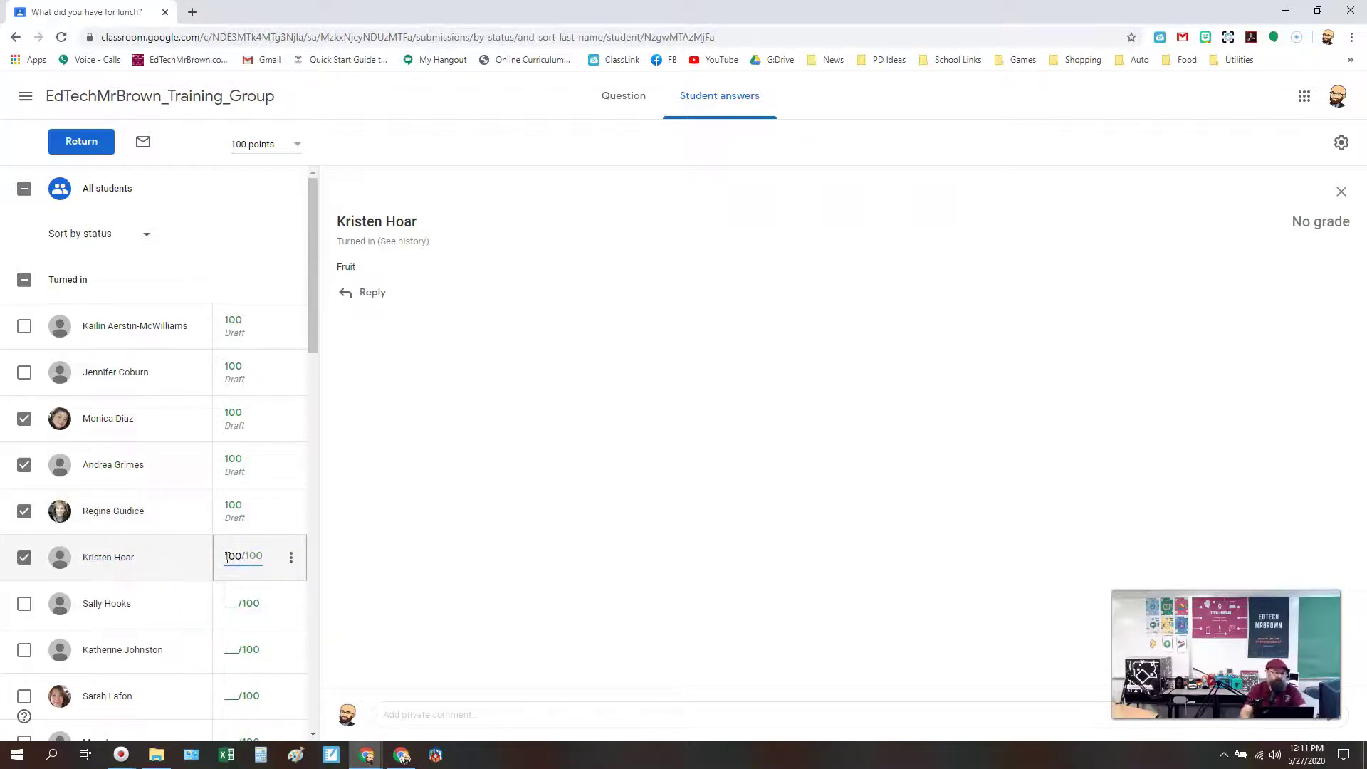
pyautogui.scroll(-2, 229, 544)
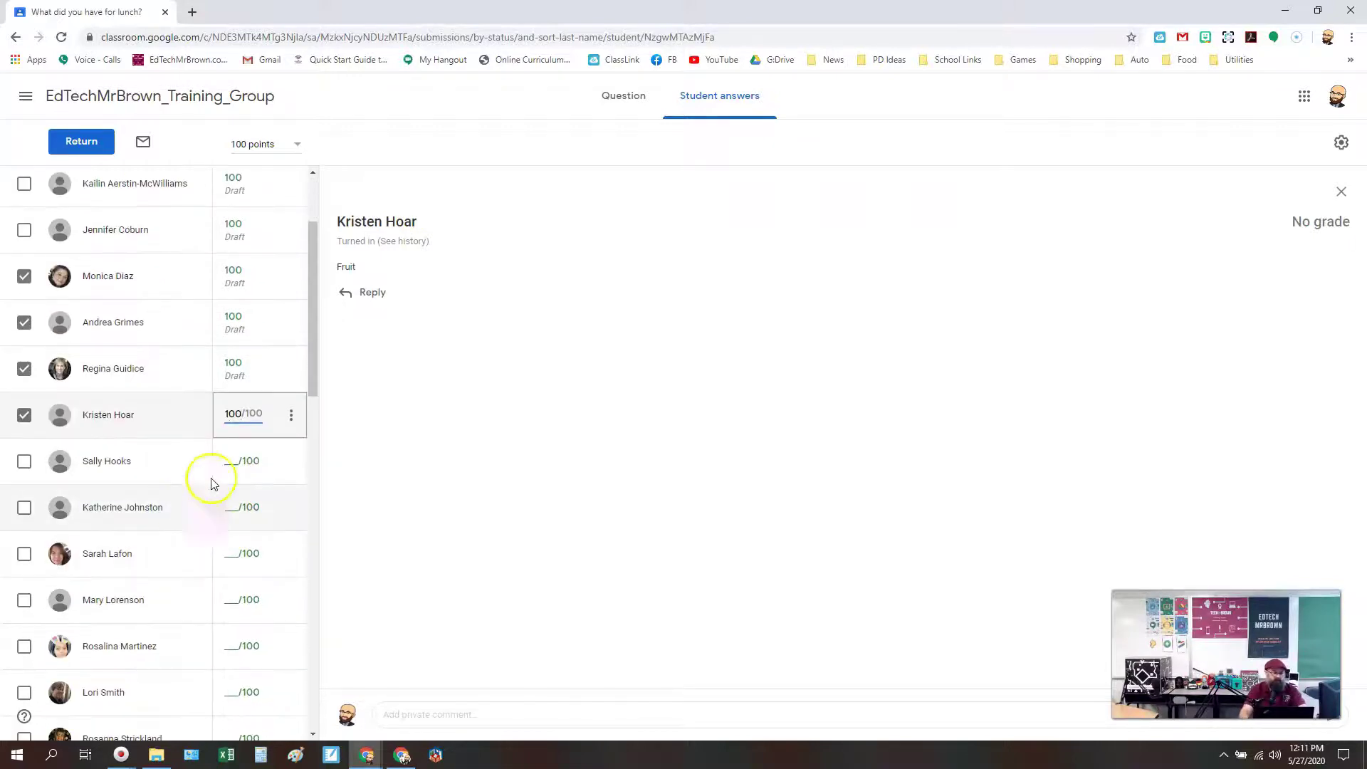
pyautogui.scroll(-3, 185, 474)
pyautogui.scroll(4, 184, 473)
pyautogui.click(562, 506)
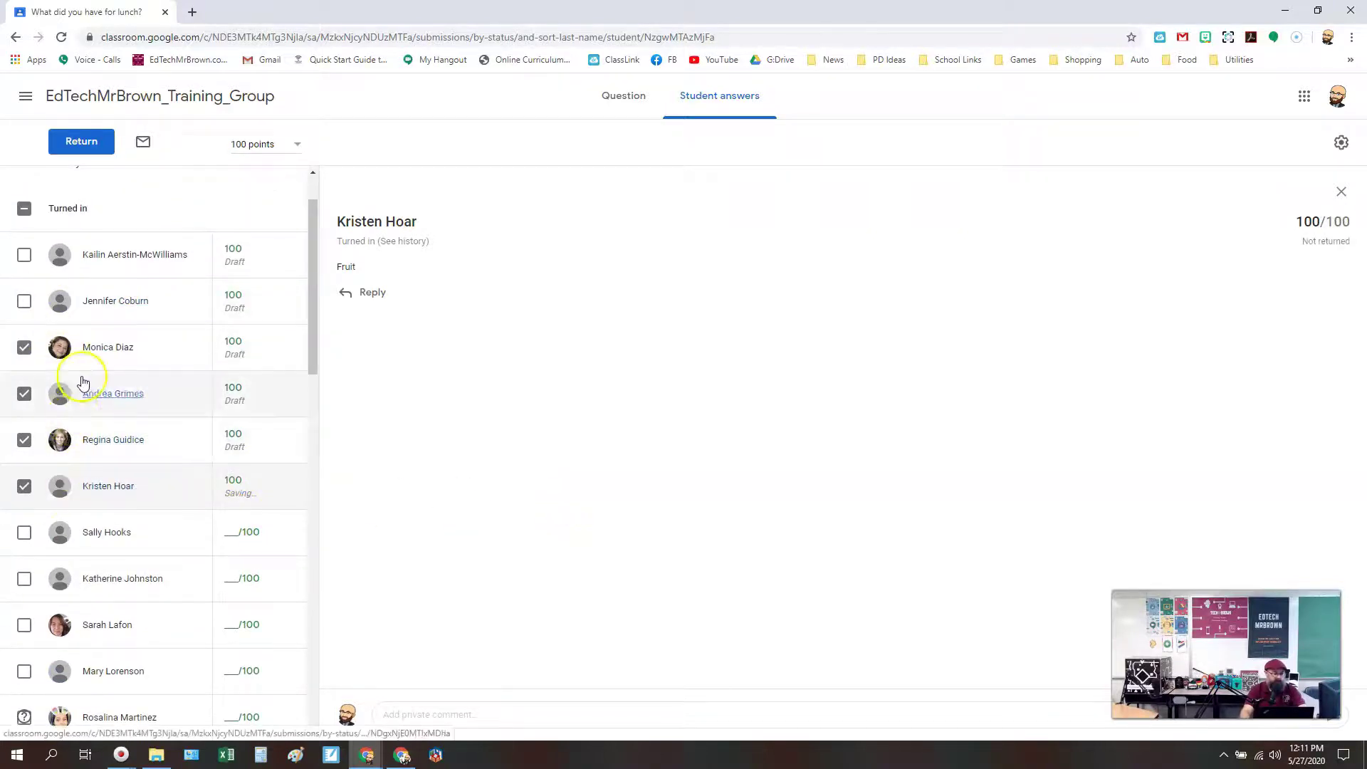
# Return the four selected graded answers and check the student list for graded and still ungraded submissions.
pyautogui.click(94, 146)
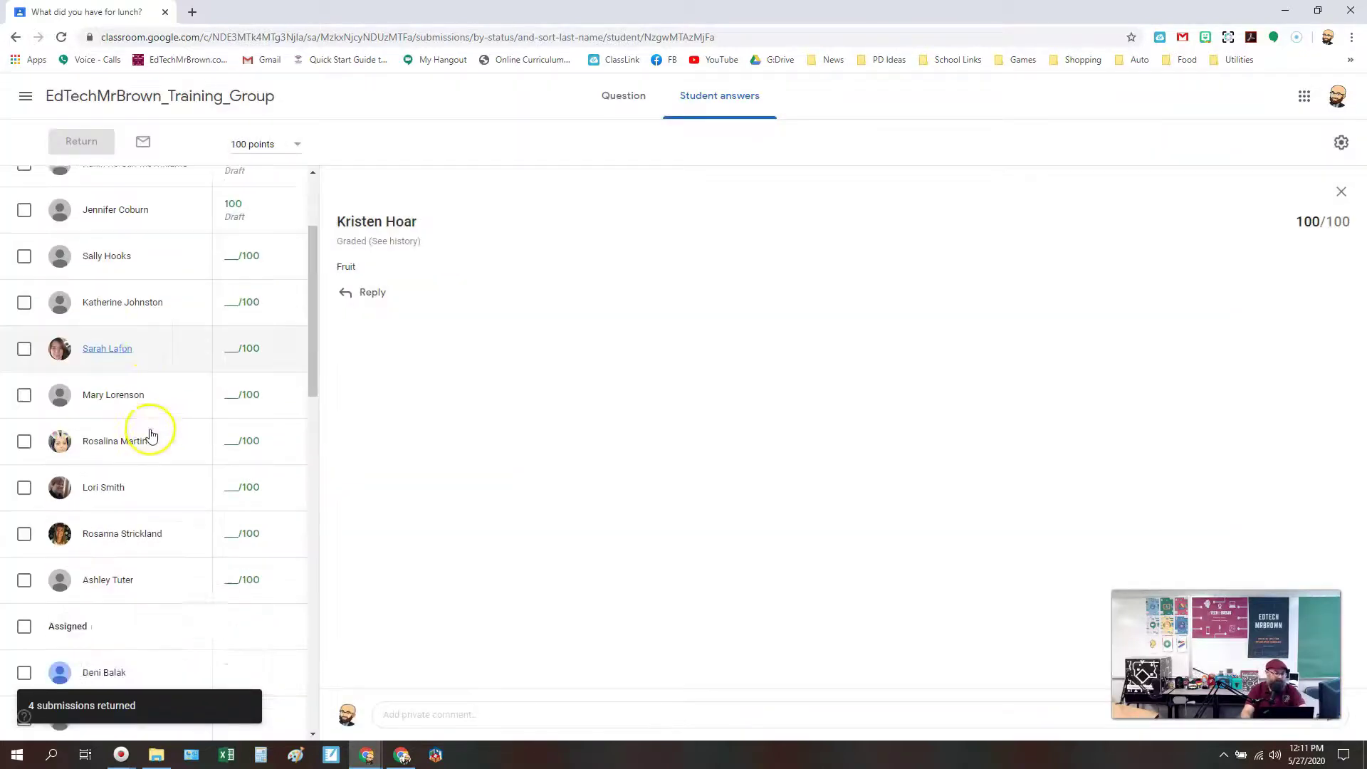
pyautogui.scroll(-15, 151, 435)
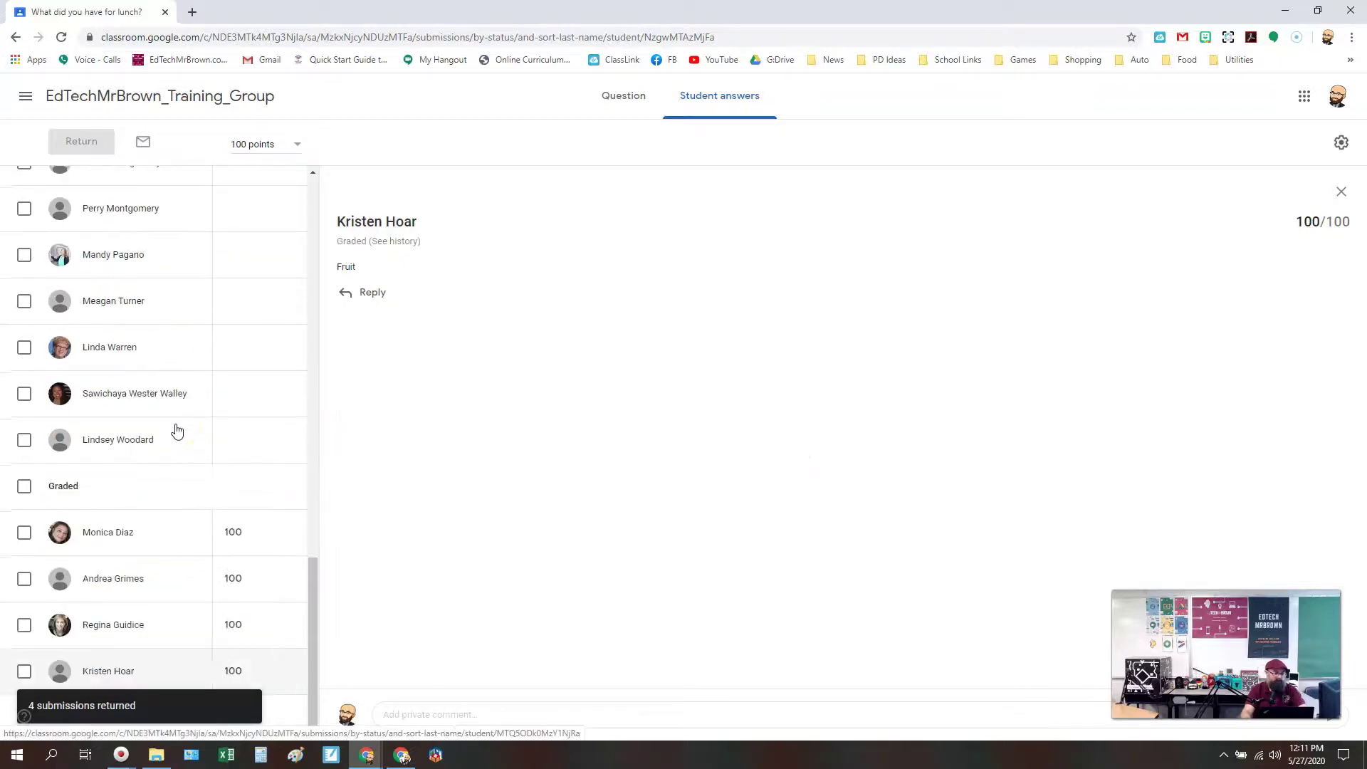
pyautogui.click(196, 585)
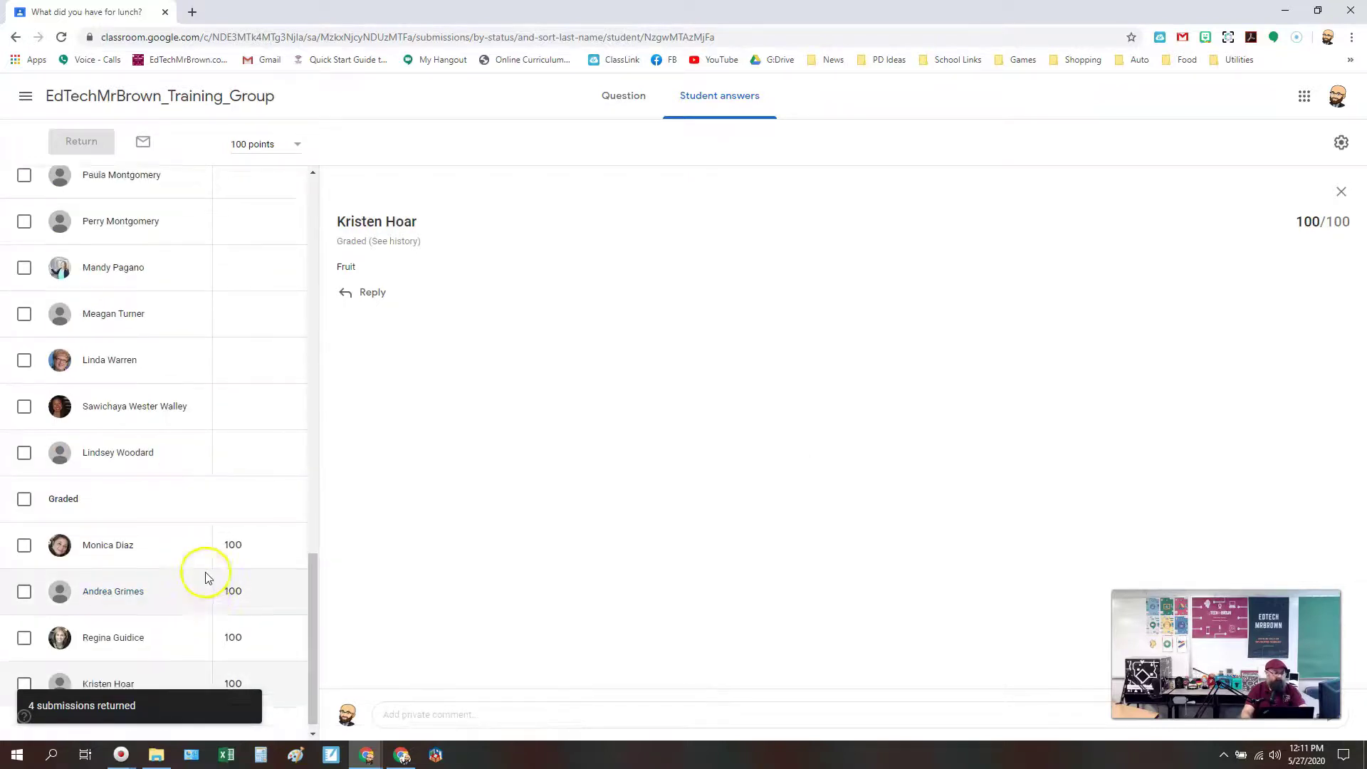
pyautogui.scroll(10, 206, 580)
pyautogui.scroll(-3, 207, 574)
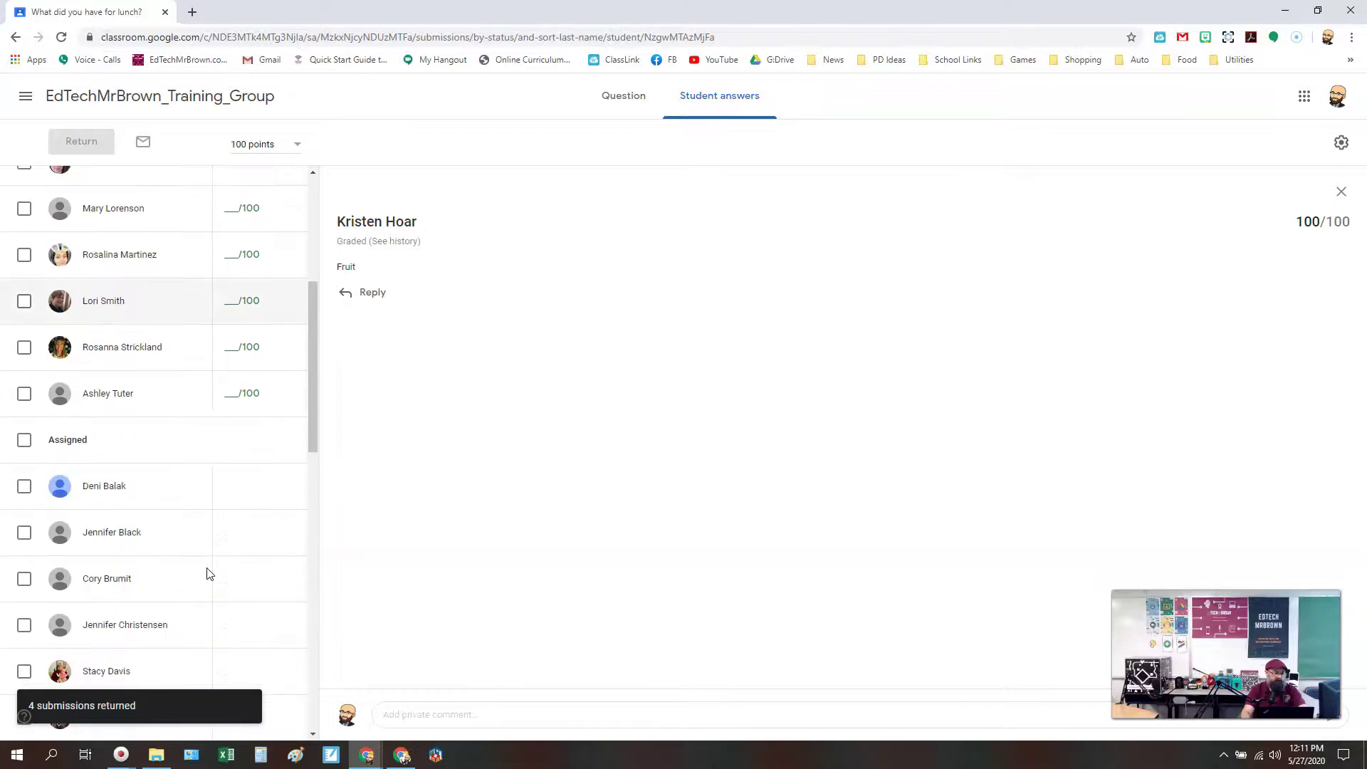
pyautogui.scroll(5, 182, 559)
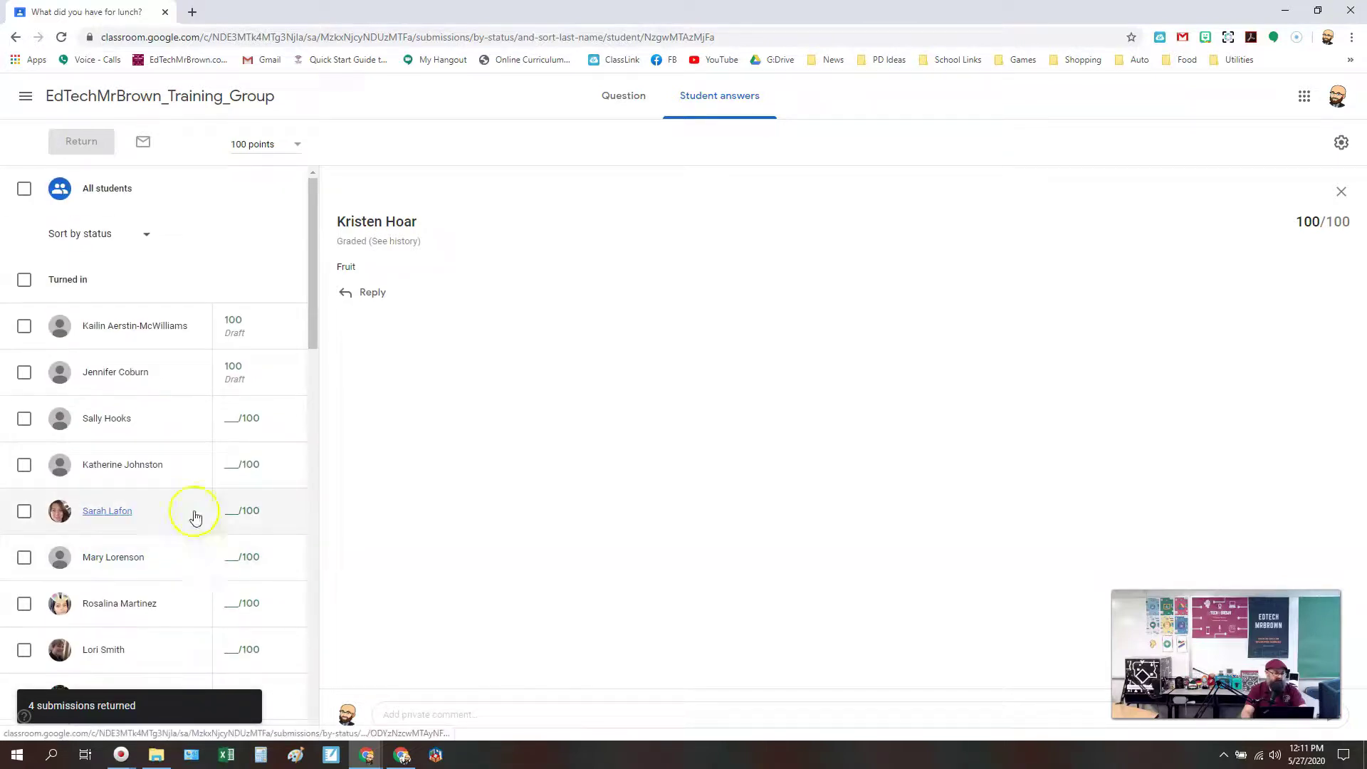
pyautogui.scroll(-2, 205, 417)
pyautogui.scroll(-4, 206, 416)
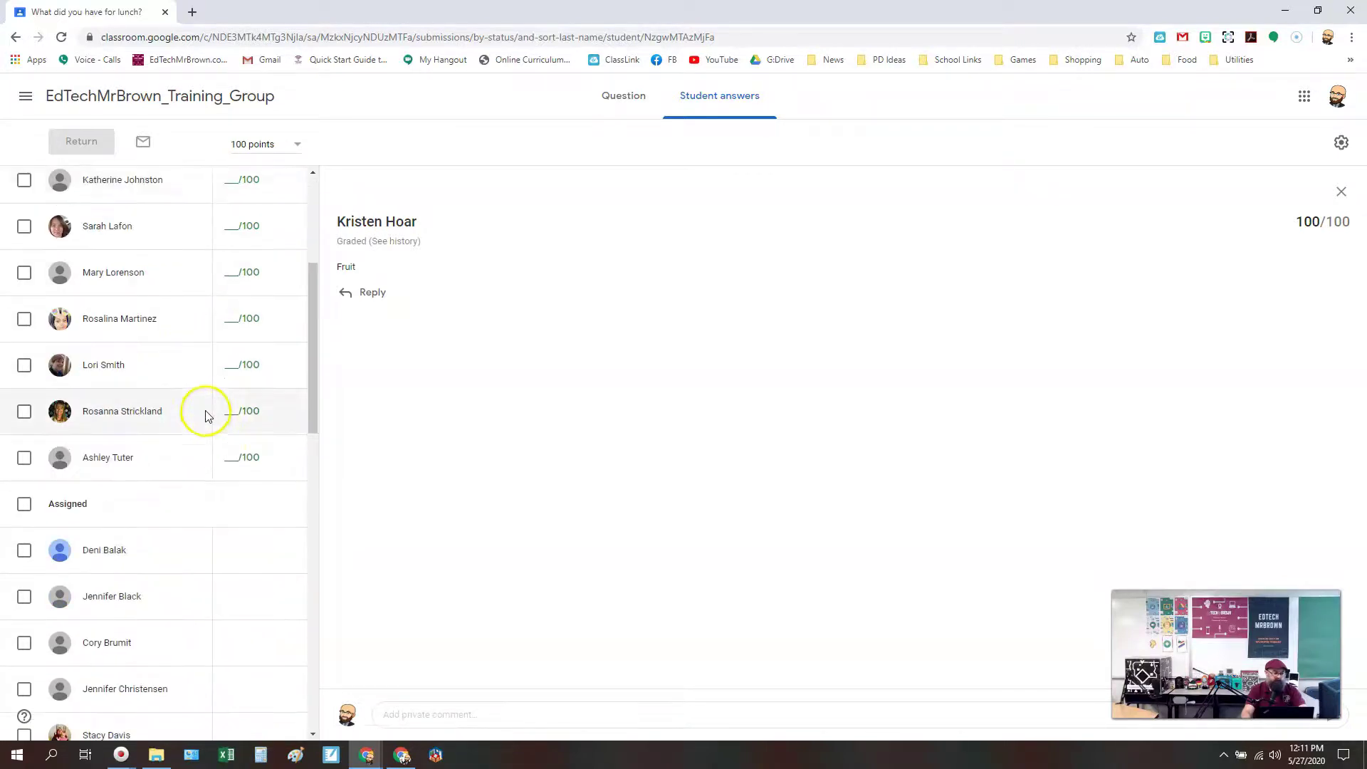
# Look through the lunch question's student list for turned-in answers without grades and students still marked Assigned.
pyautogui.scroll(-2, 206, 466)
pyautogui.scroll(-3, 208, 470)
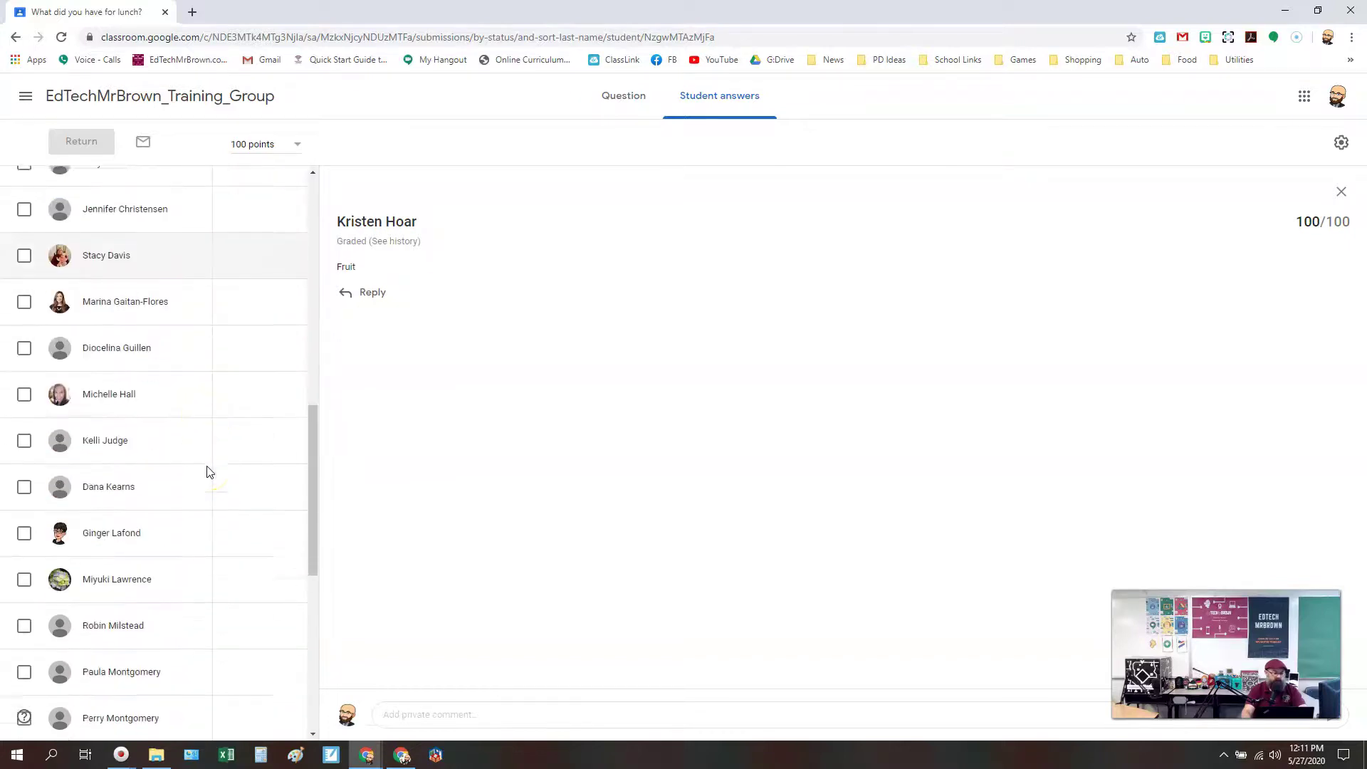
pyautogui.scroll(10, 207, 470)
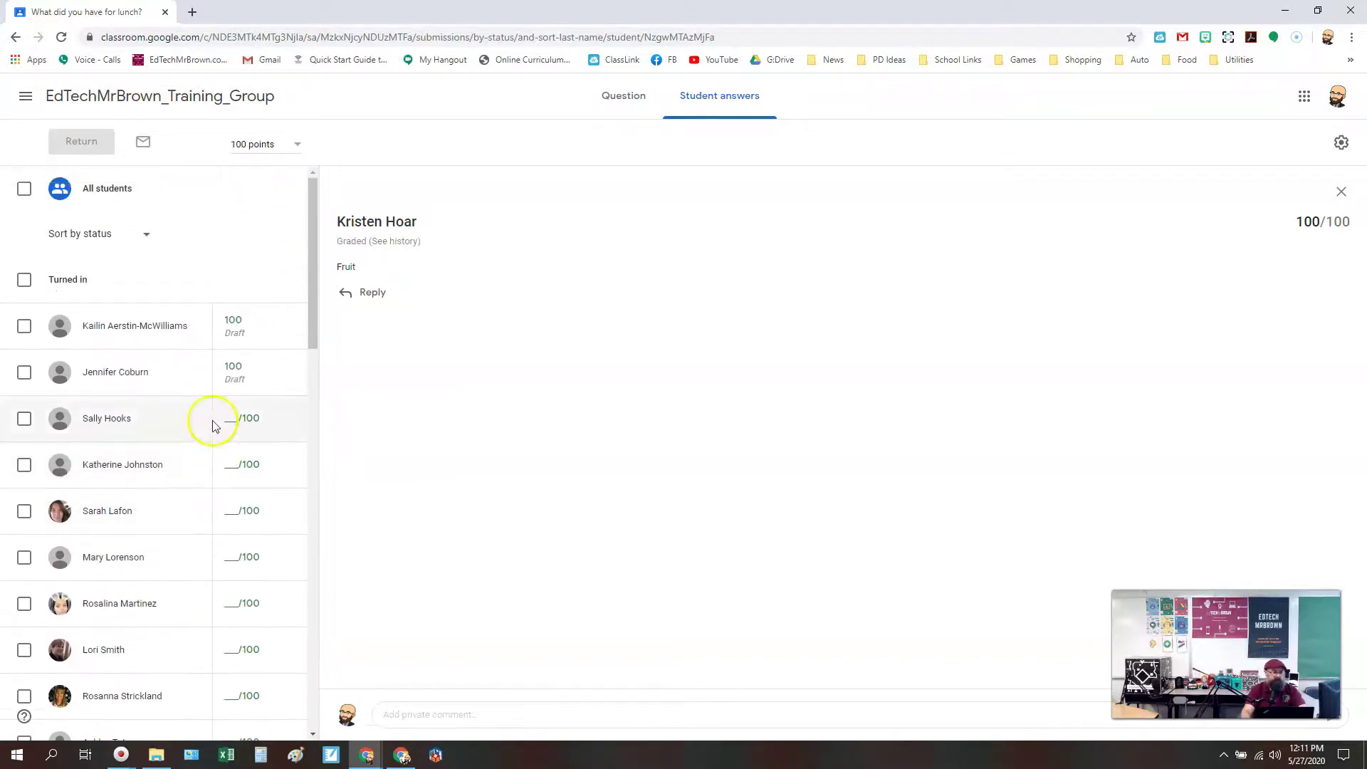
# Return to the EdTechMrBrown_Training_Group class and review all students' grades across the assignments in the class gradebook.
pyautogui.click(103, 97)
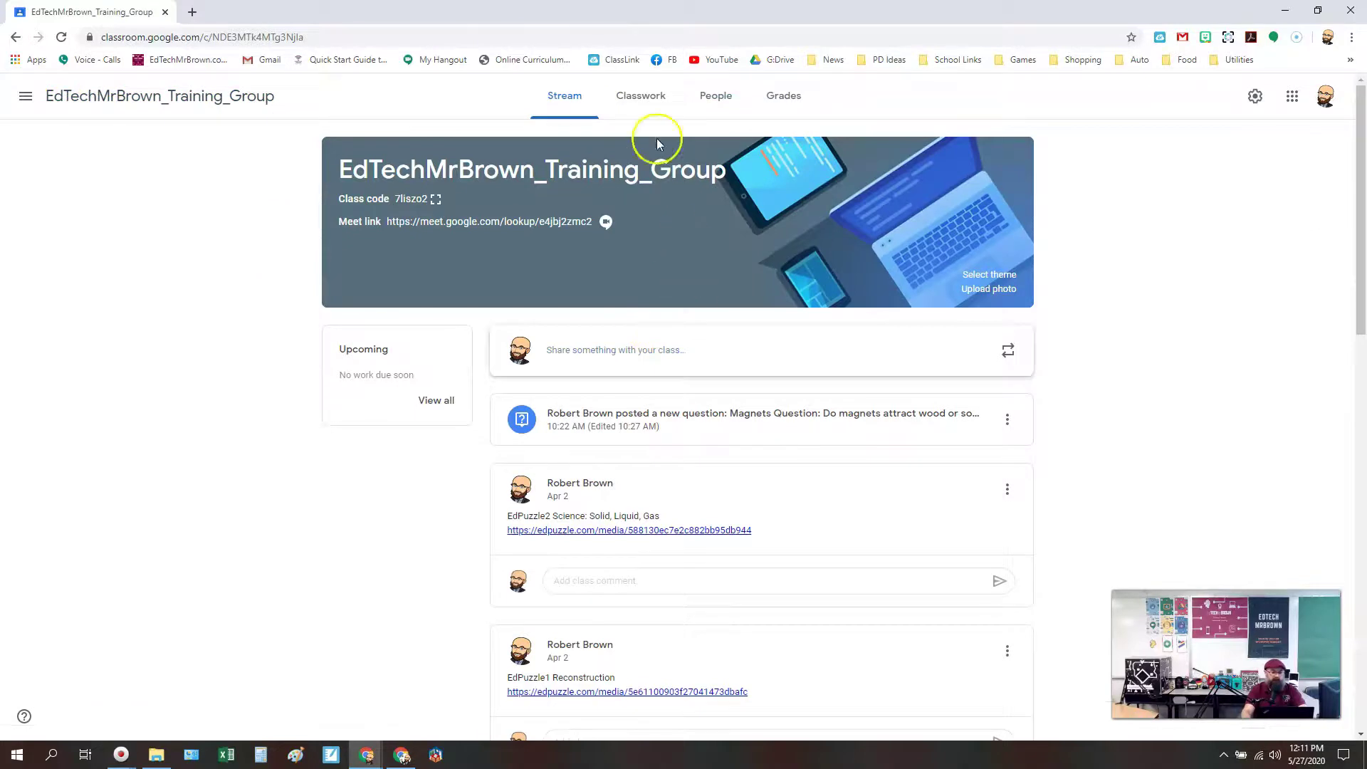
pyautogui.click(642, 97)
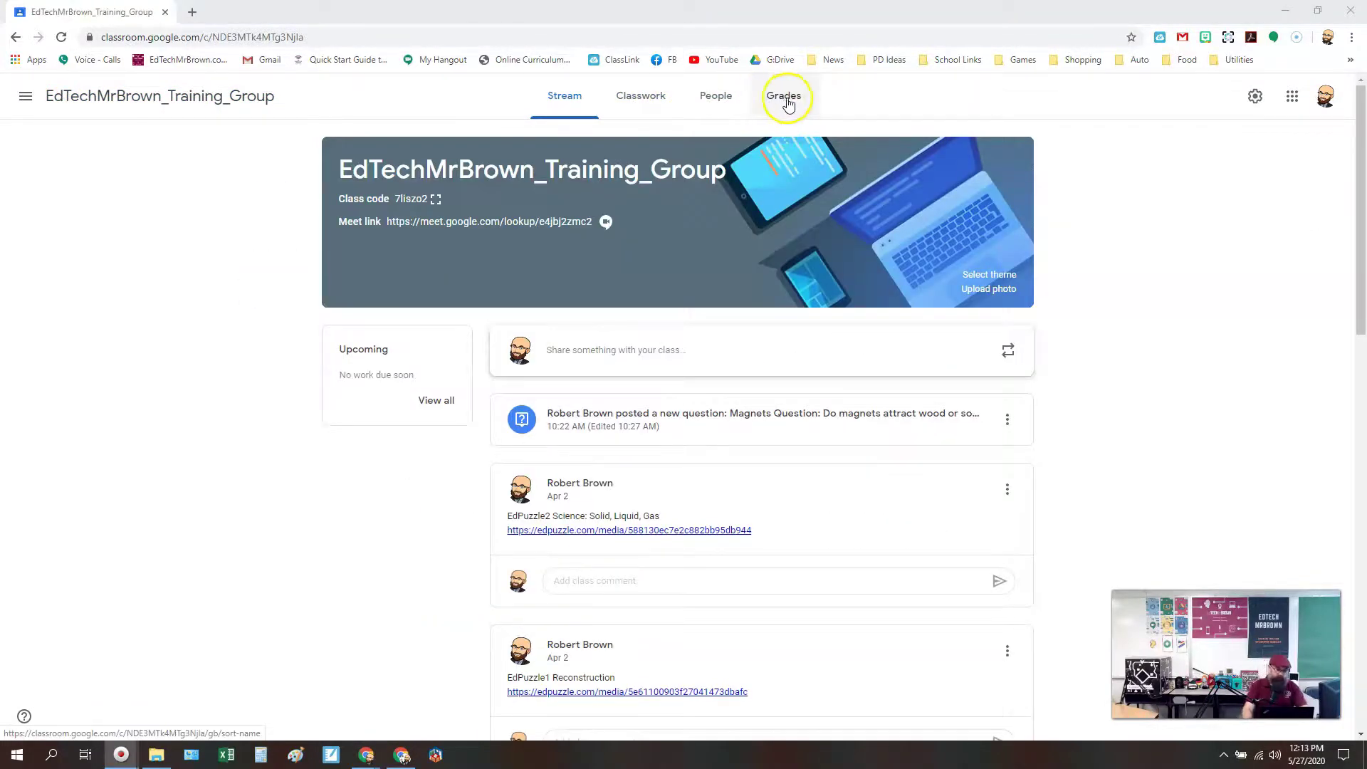
pyautogui.click(789, 104)
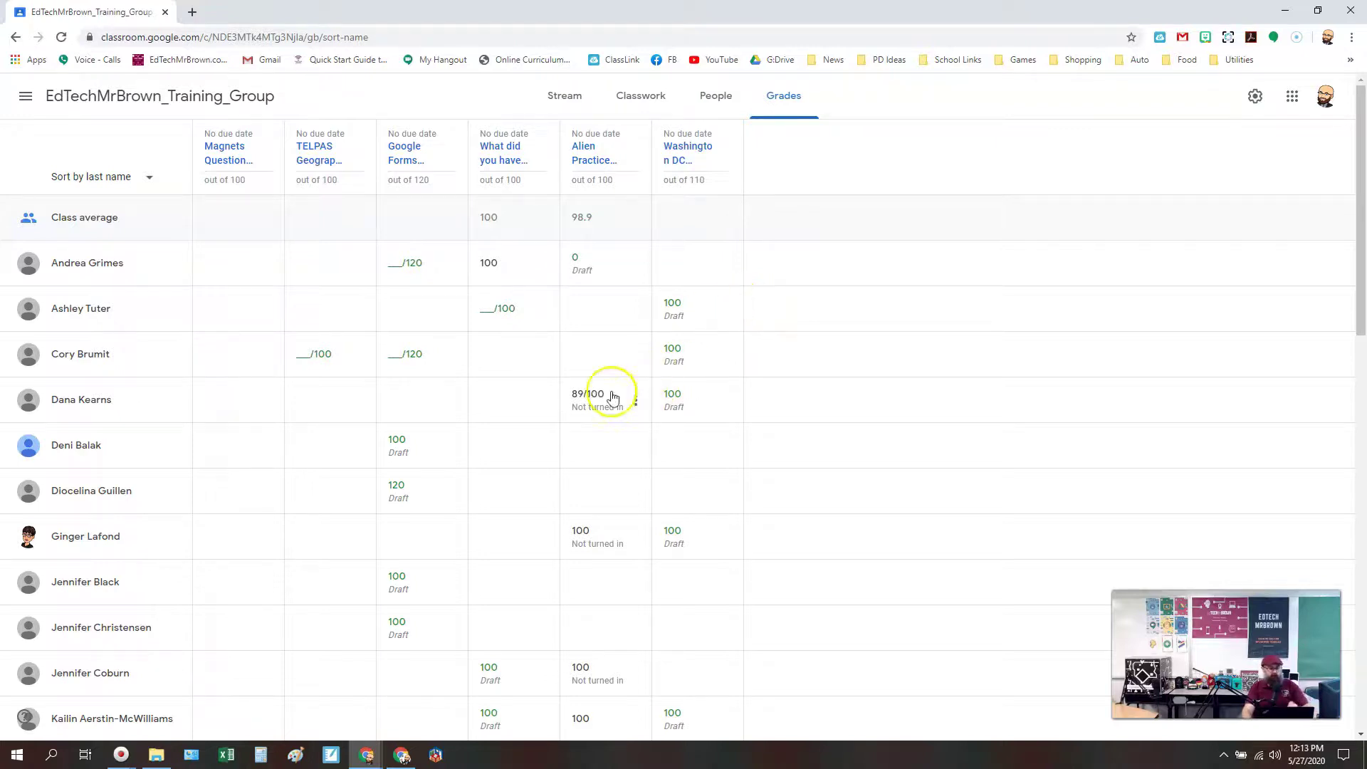
pyautogui.scroll(-5, 402, 385)
pyautogui.scroll(-8, 413, 374)
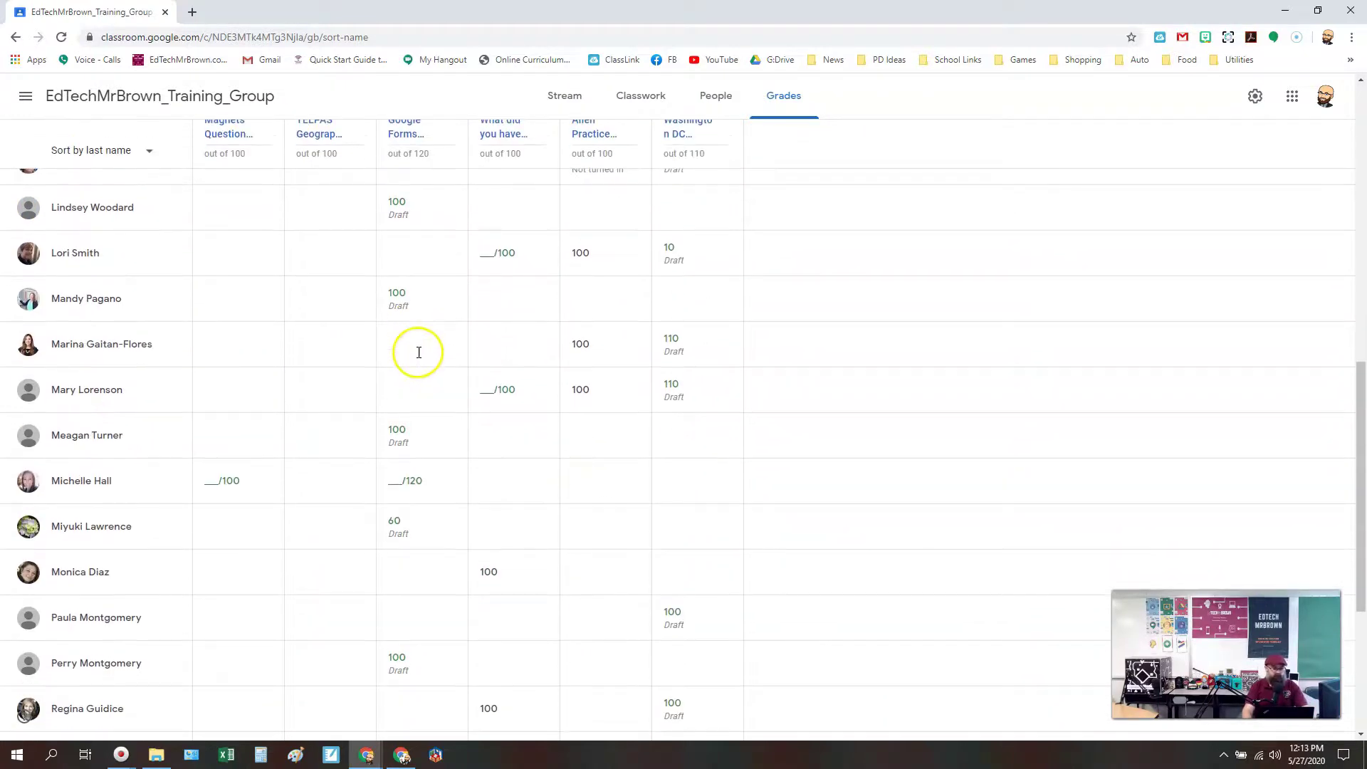
pyautogui.scroll(13, 418, 352)
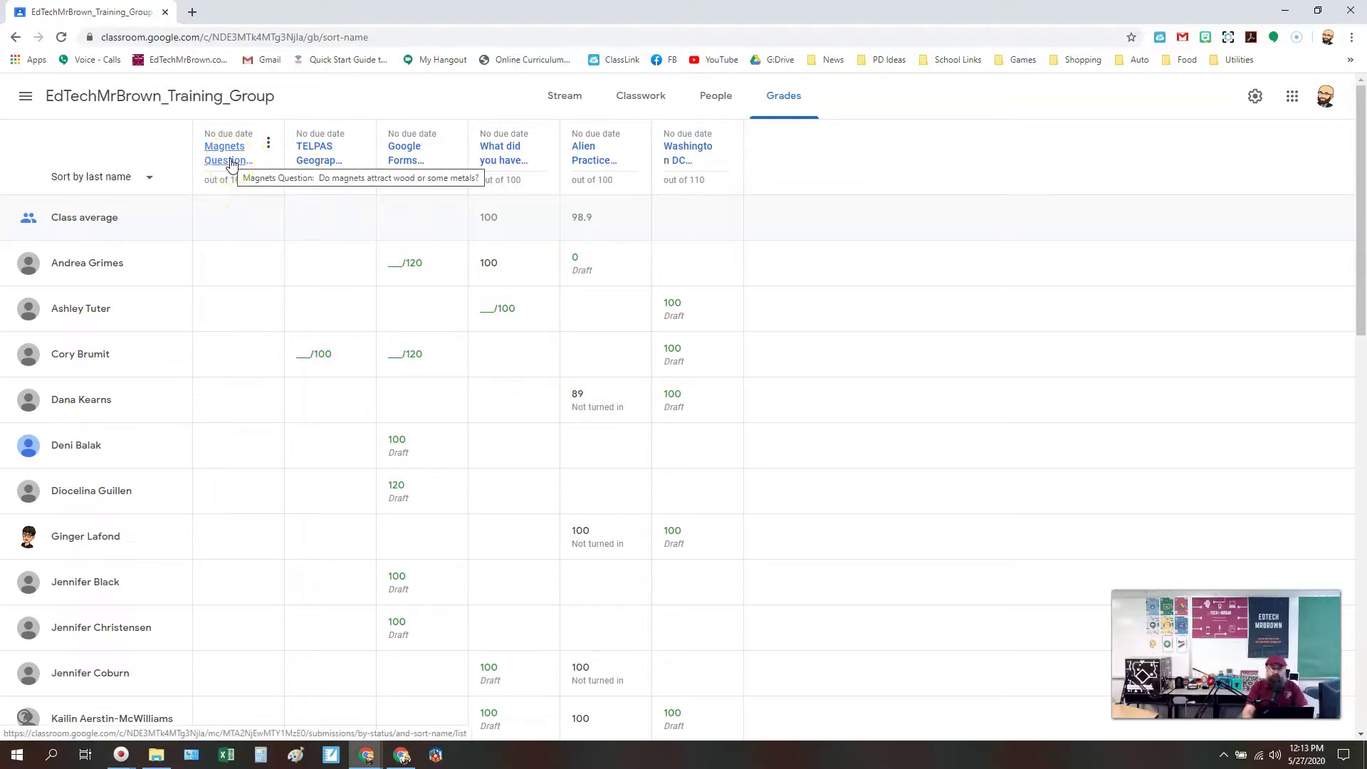
# Open the Washington DC assignment's student work from the gradebook and look over the submission statuses.
pyautogui.click(678, 153)
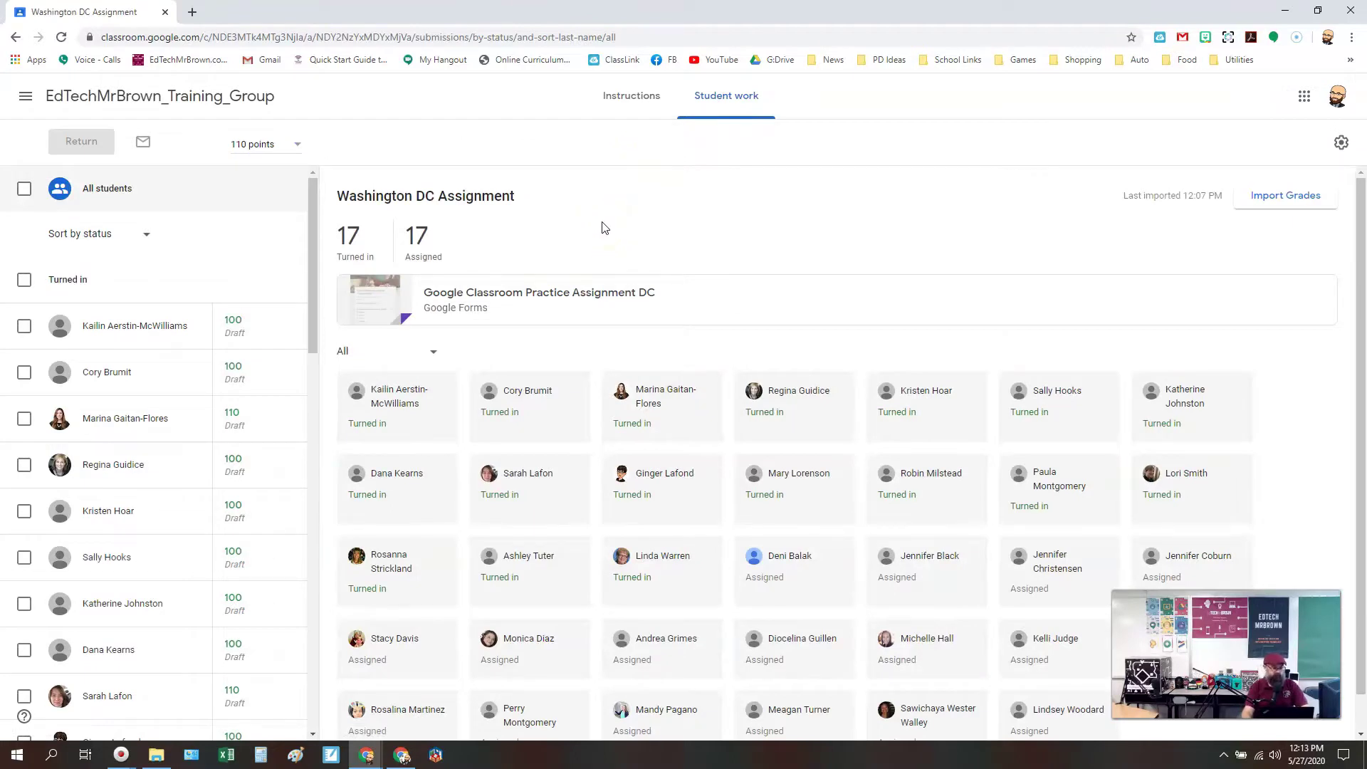
pyautogui.scroll(-1, 603, 221)
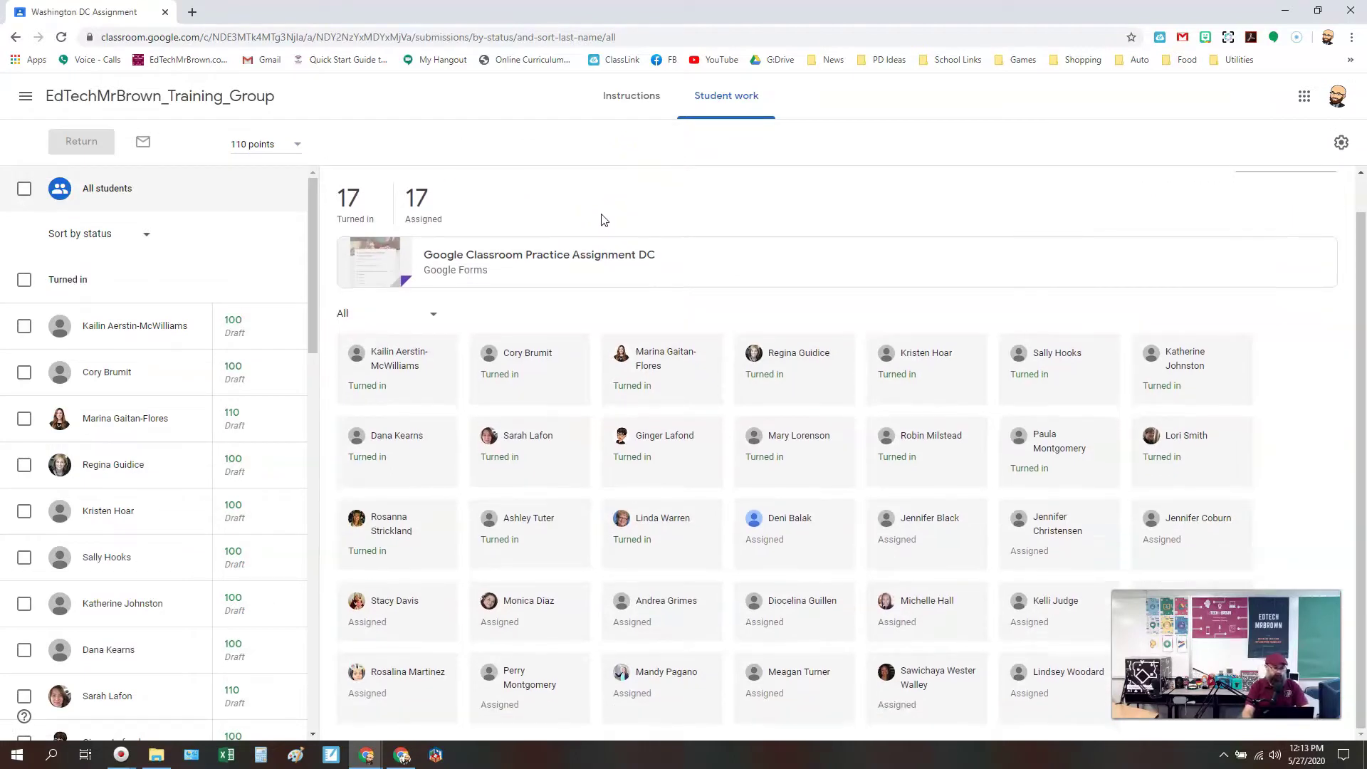
pyautogui.scroll(1, 603, 221)
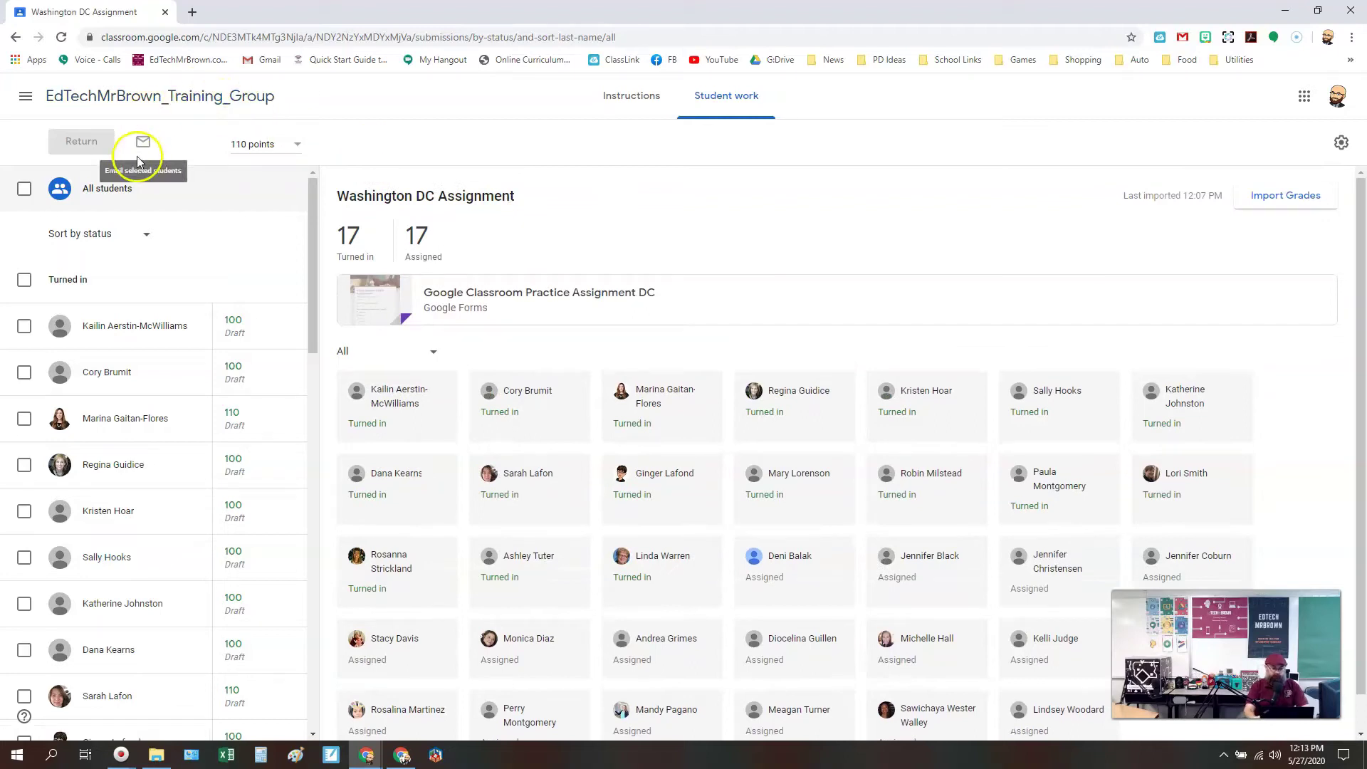